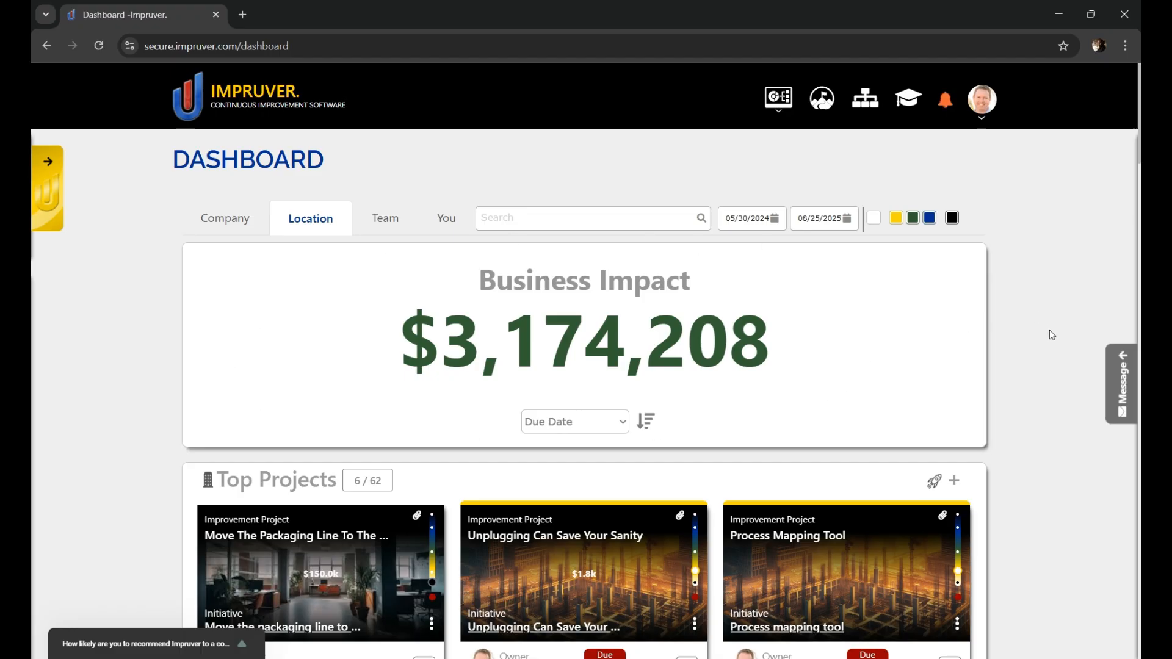
Step: Review the creation options and the Top Projects section of the dashboard
{"action": "left_click", "coordinate": [778, 116]}
{"action": "left_click", "coordinate": [778, 117]}
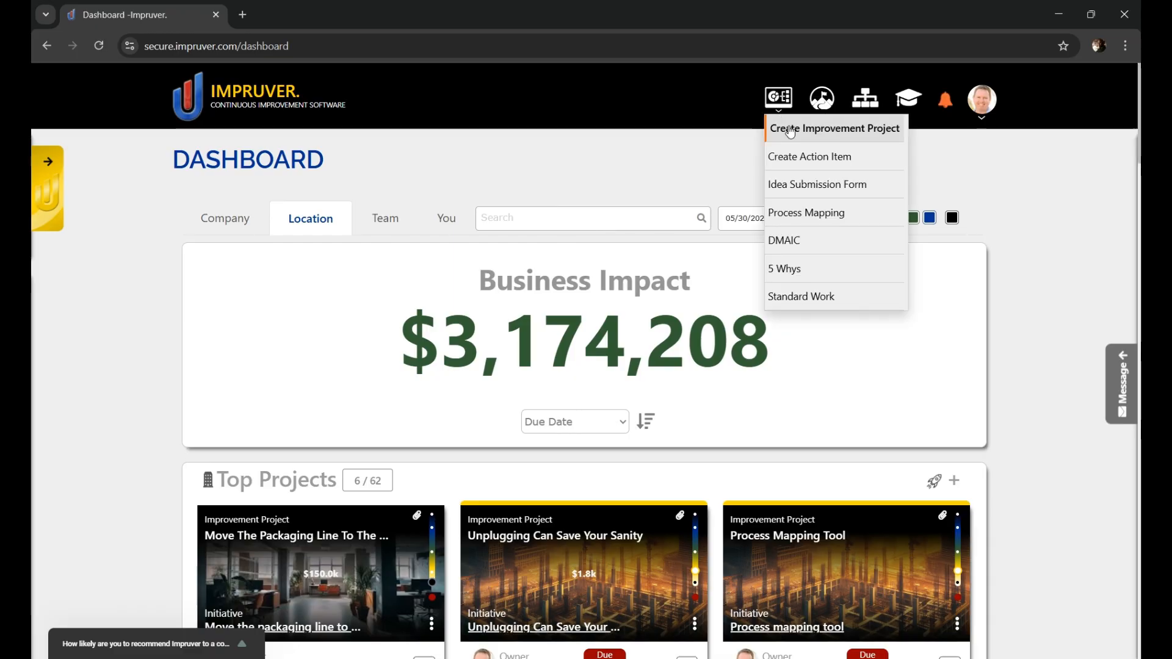
{"action": "scroll", "coordinate": [561, 274], "scroll_direction": "down", "scroll_amount": 1}
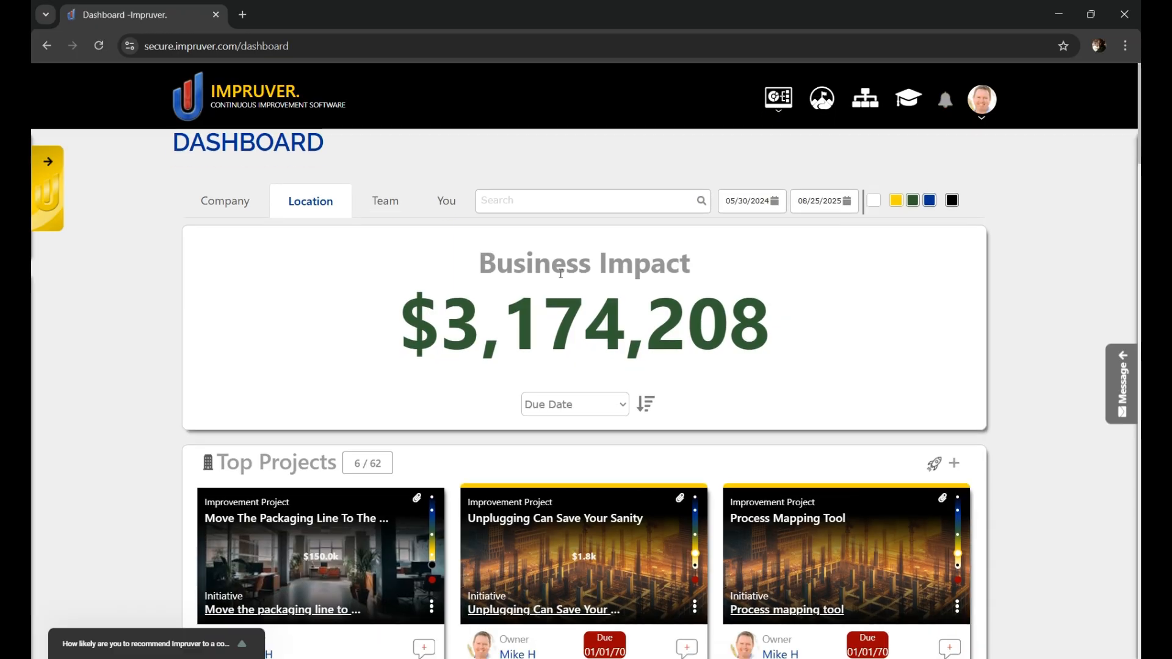
{"action": "scroll", "coordinate": [561, 274], "scroll_direction": "down", "scroll_amount": 1}
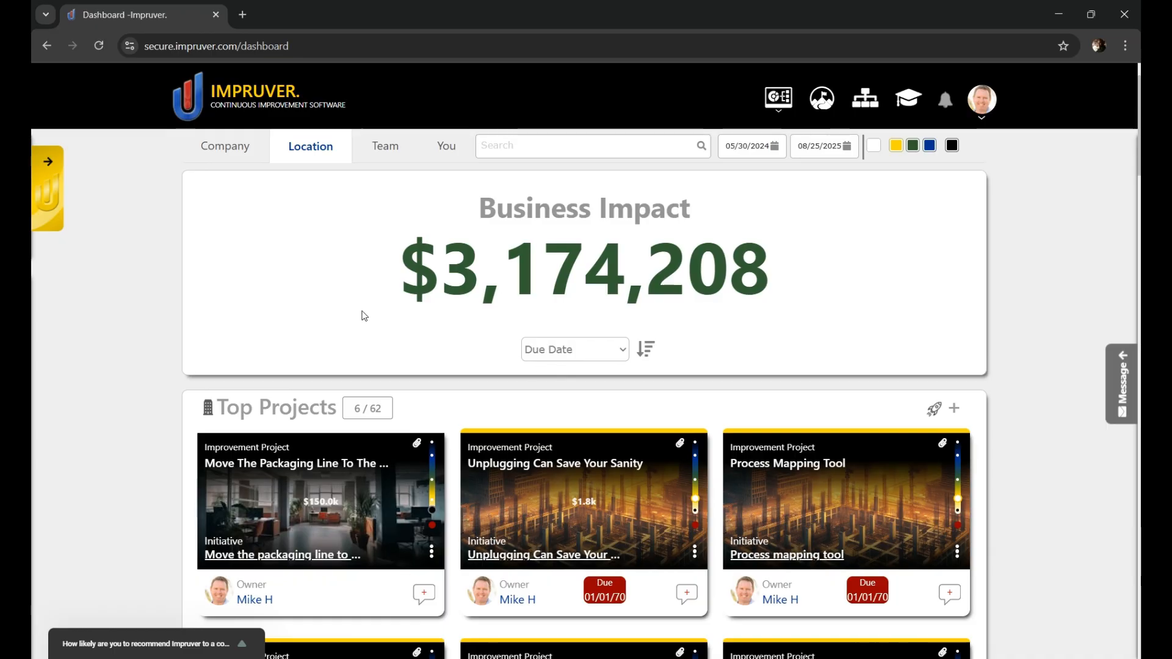
{"action": "scroll", "coordinate": [359, 304], "scroll_direction": "down", "scroll_amount": 2}
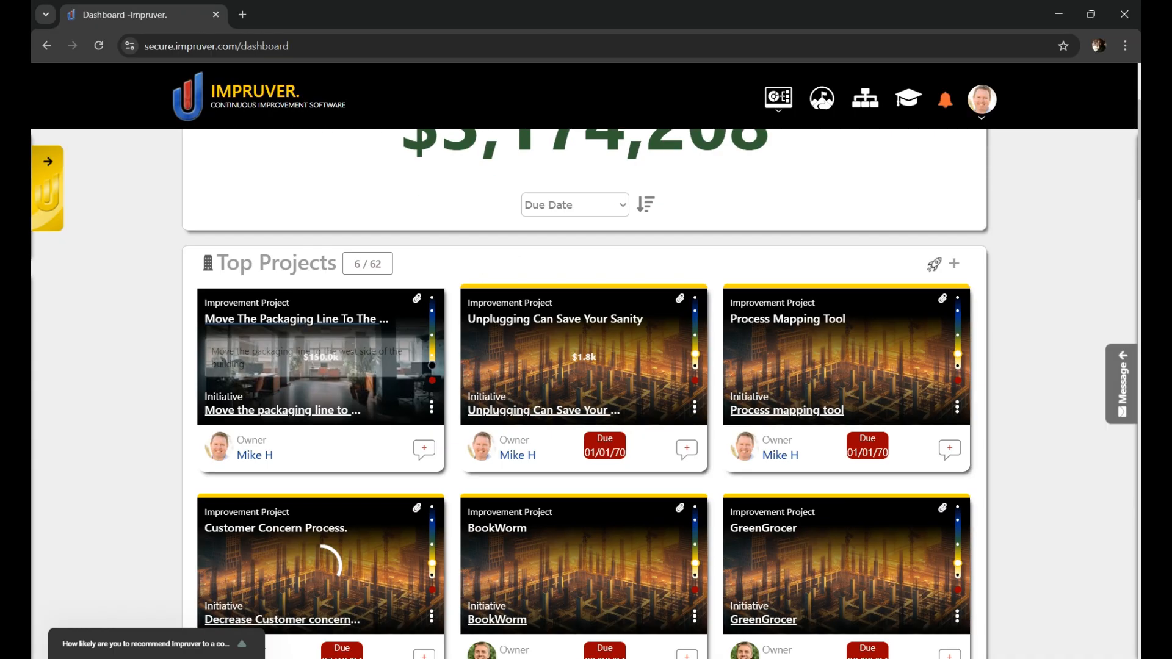
{"action": "left_click", "coordinate": [954, 271]}
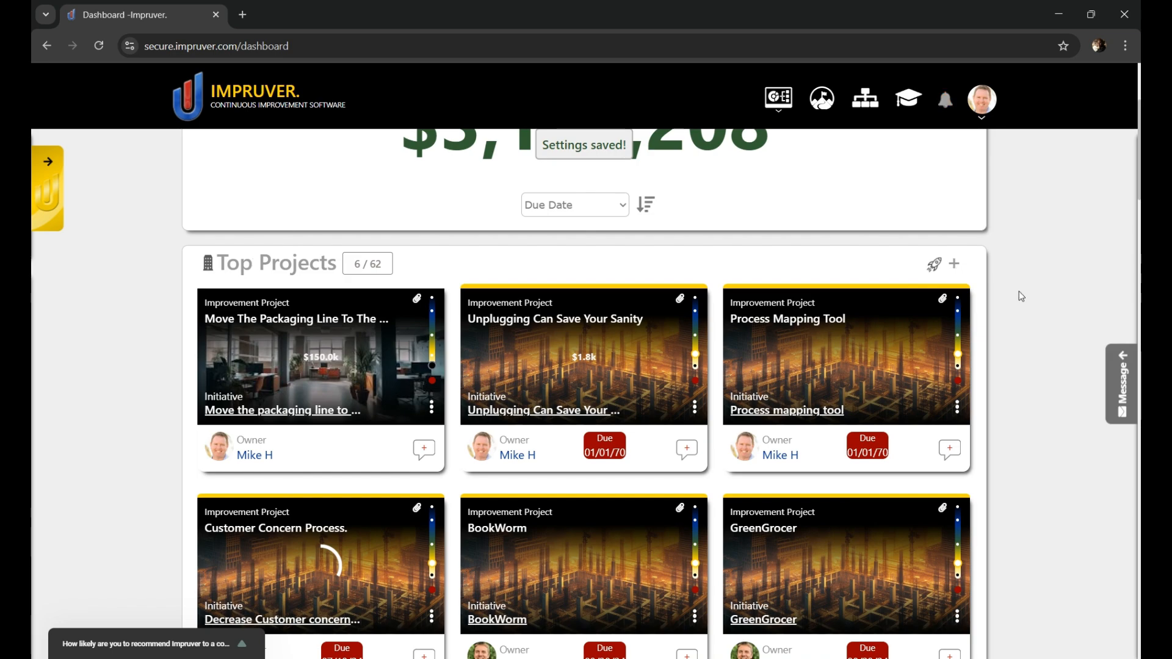
{"action": "scroll", "coordinate": [1024, 374], "scroll_direction": "up", "scroll_amount": 3}
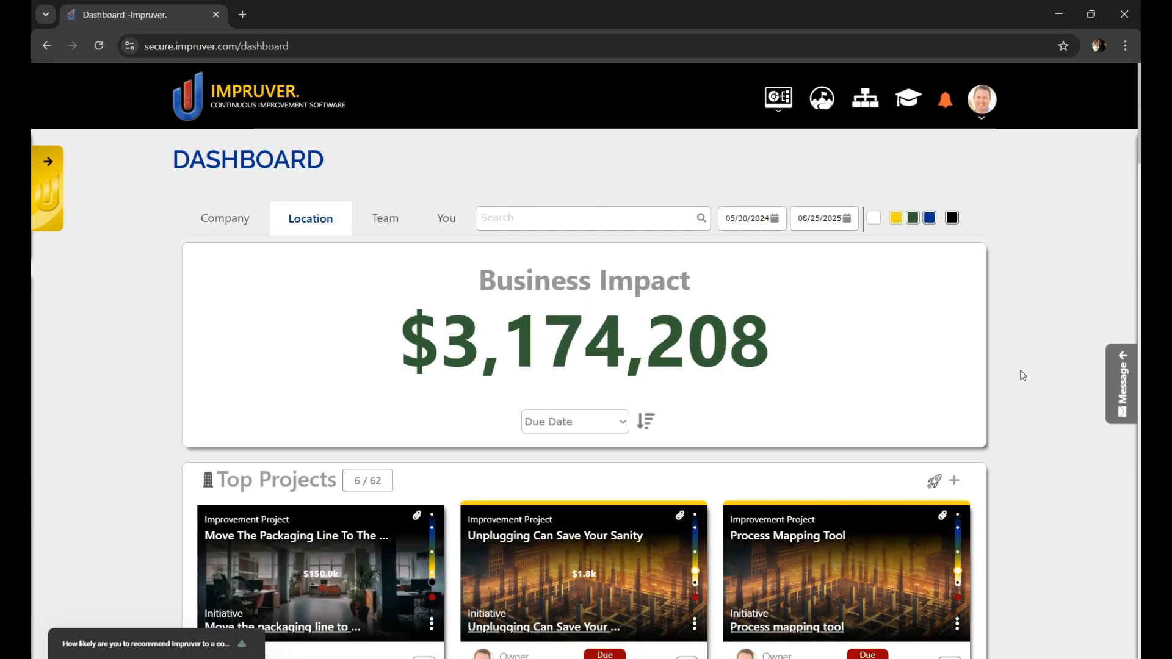
Step: Start an improvement project titled "Project Super Speed" with the problem statement "Our processes need to be much faster in order to meet customer demand"
{"action": "left_click", "coordinate": [780, 114]}
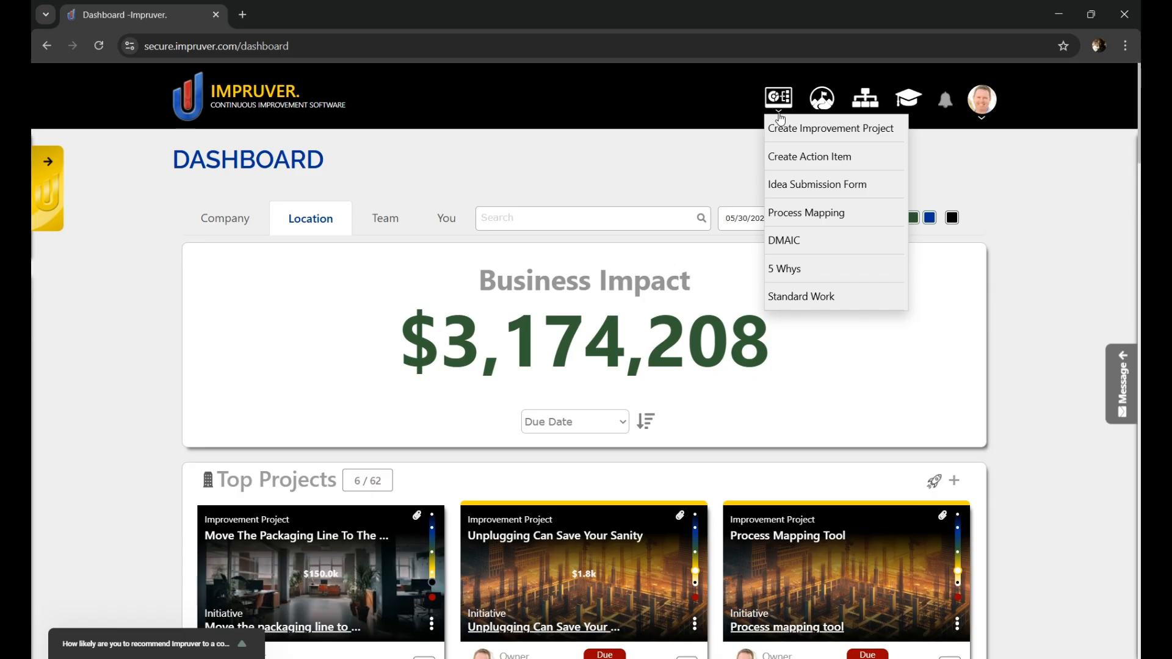
{"action": "left_click", "coordinate": [809, 130]}
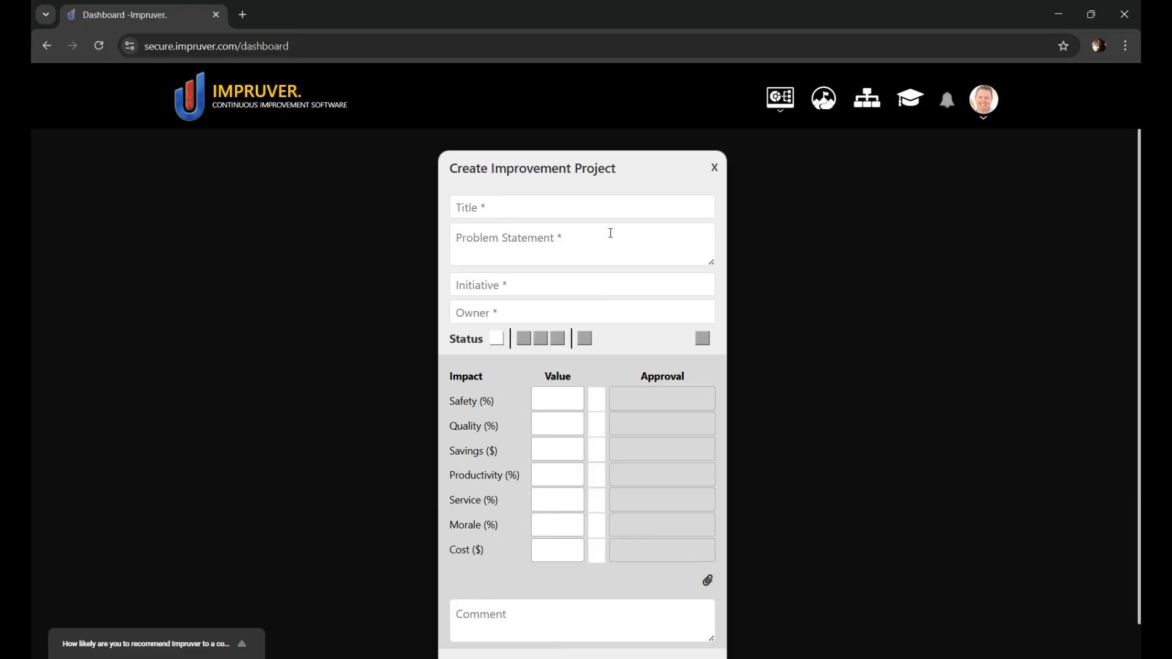
{"action": "type", "text": "Project Super Speed"}
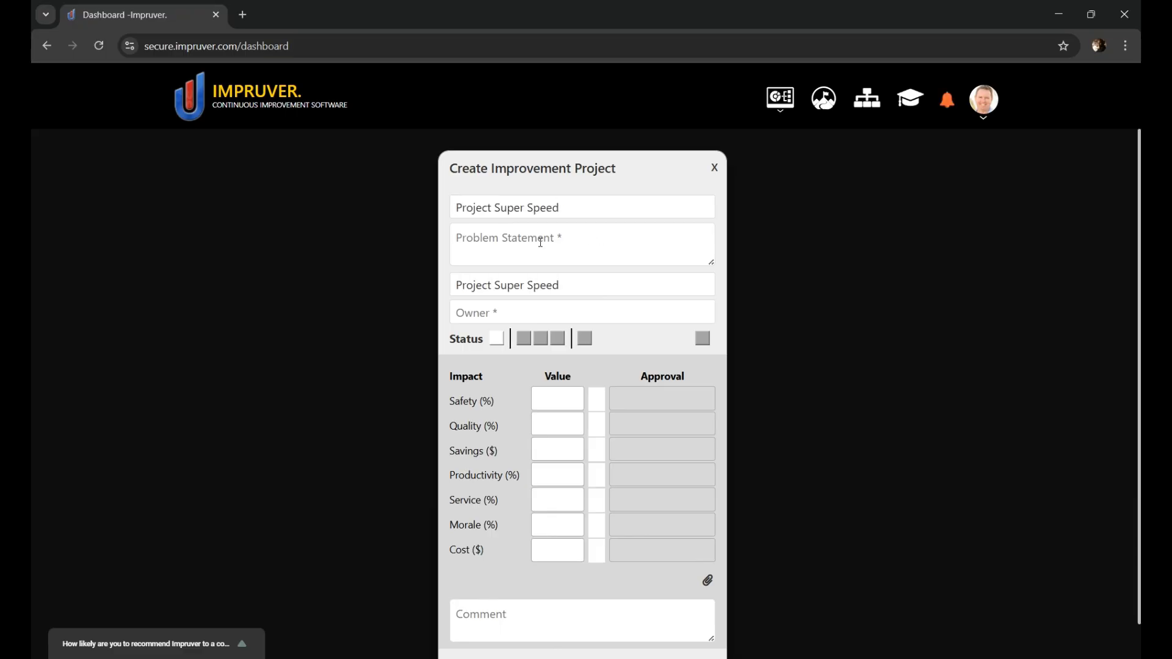
{"action": "left_click", "coordinate": [540, 242]}
{"action": "type", "text": "Our processes need to be much faster in order to meet customer demand"}
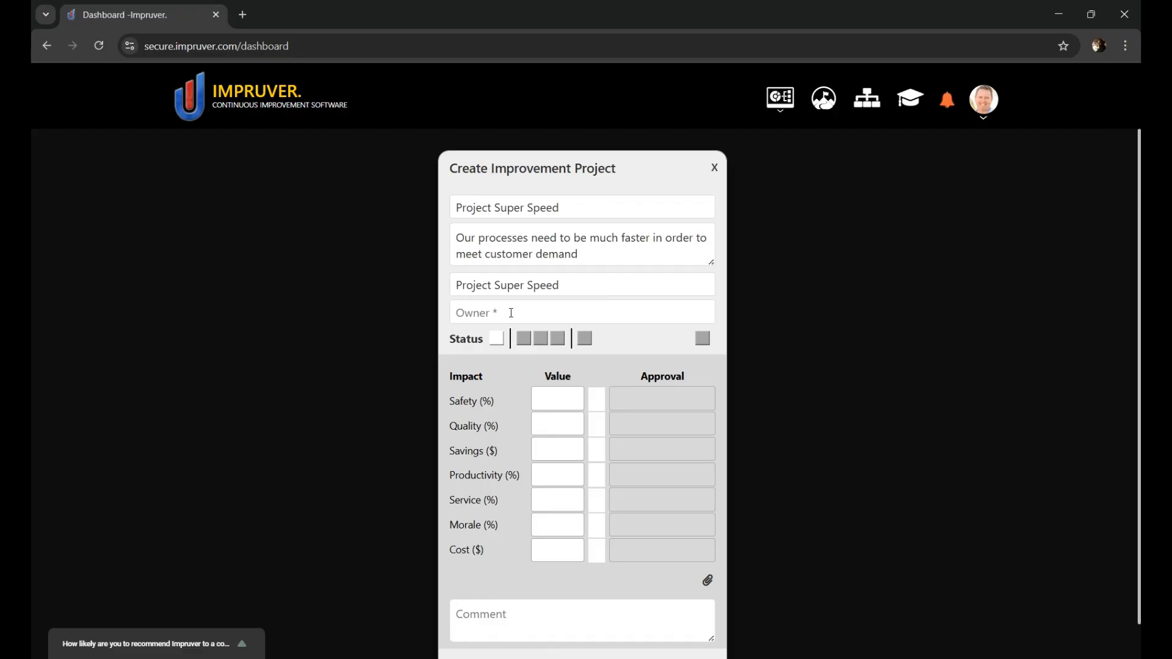
Step: Assign the improvement project's owner and give it the To Do status with the date 12/29/2025
{"action": "type", "text": "mike"}
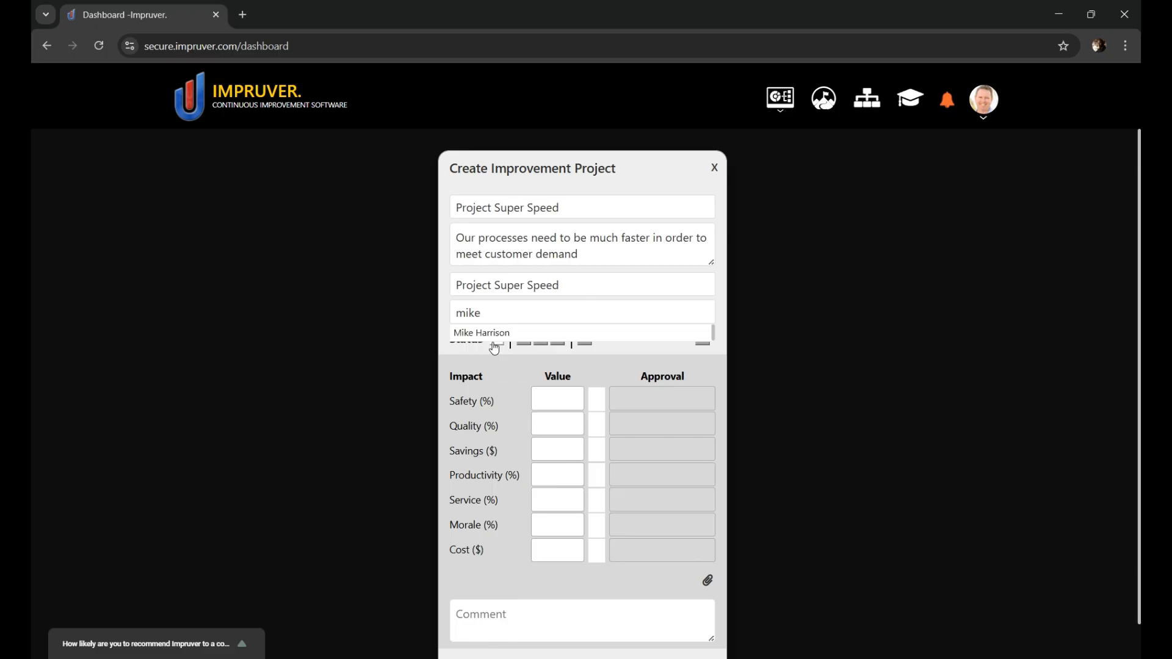
{"action": "left_click", "coordinate": [489, 333]}
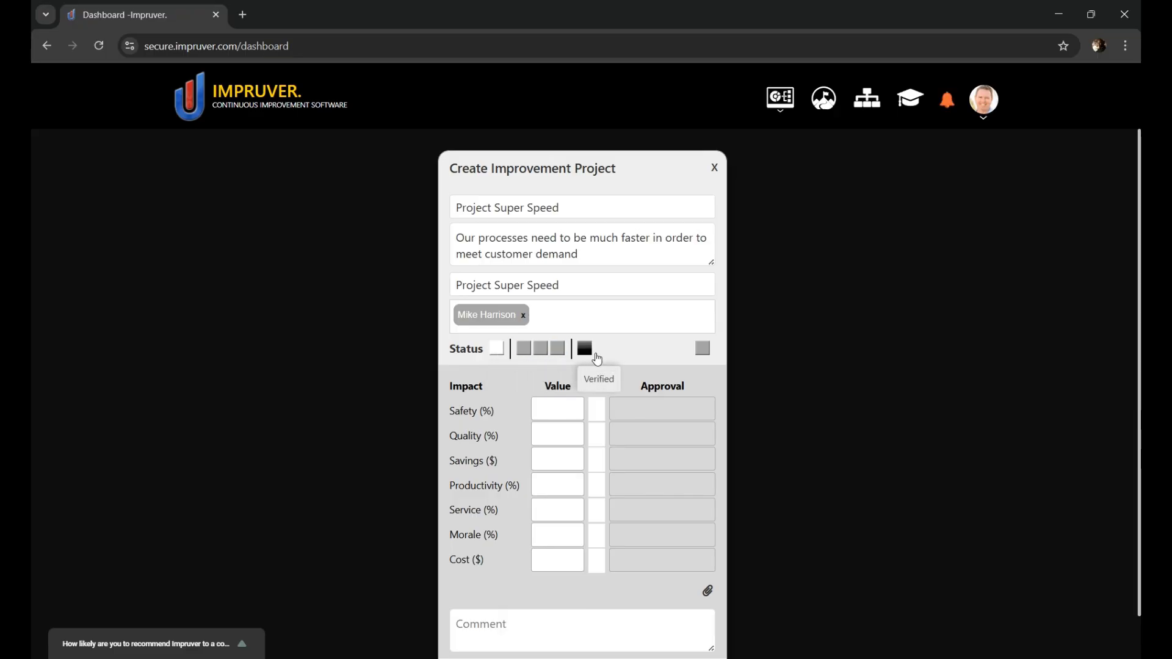
{"action": "left_click", "coordinate": [524, 357]}
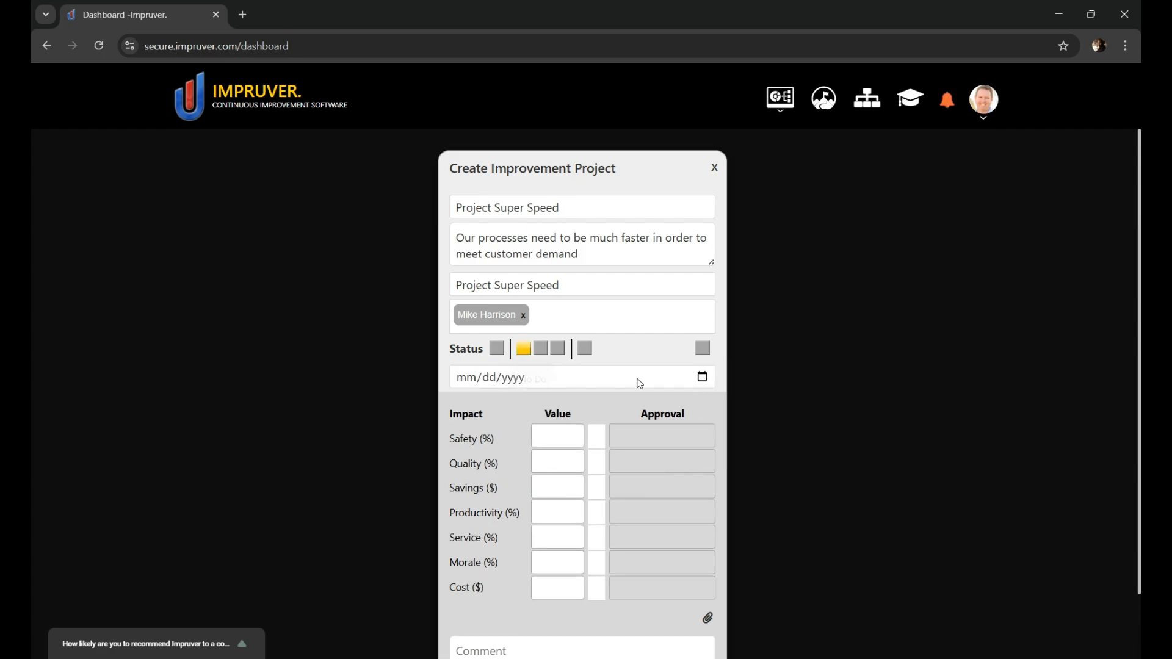
{"action": "left_click", "coordinate": [701, 377]}
{"action": "left_click", "coordinate": [586, 404]}
{"action": "left_click", "coordinate": [586, 403]}
{"action": "left_click", "coordinate": [586, 404]}
Step: Enter impact values of 5% safety, $100000 savings, 20% productivity and 10% morale, and save the improvement project
{"action": "scroll", "coordinate": [844, 394], "scroll_direction": "down", "scroll_amount": 2}
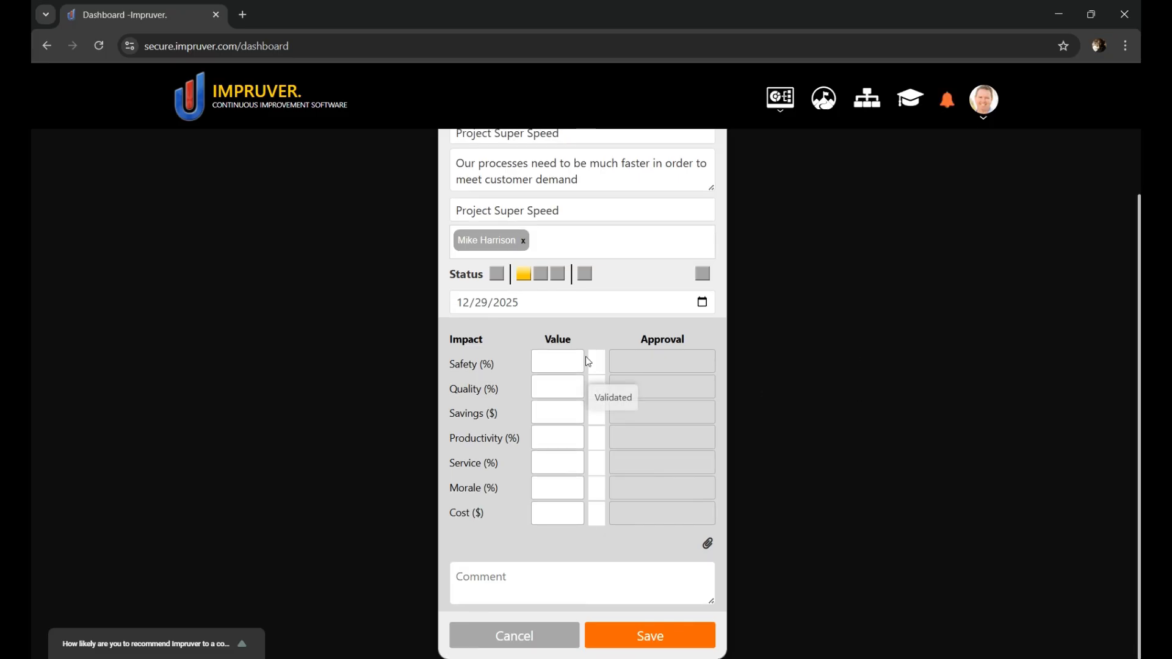
{"action": "type", "text": "5"}
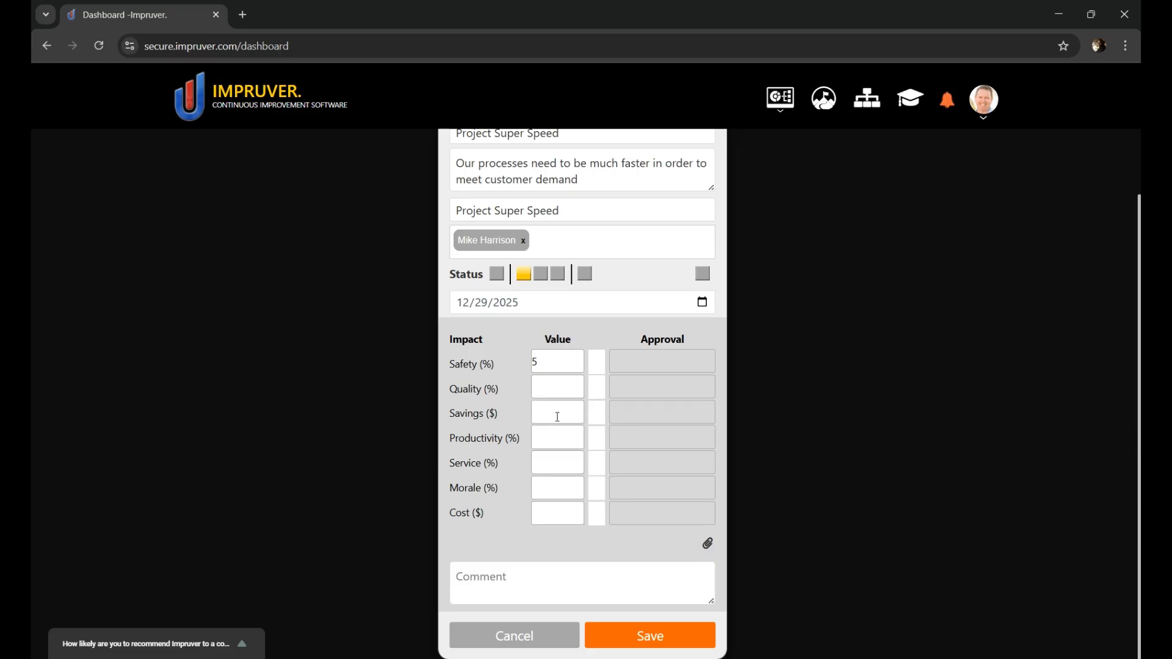
{"action": "type", "text": "100000"}
{"action": "left_click", "coordinate": [559, 441]}
{"action": "type", "text": "20"}
{"action": "left_click", "coordinate": [551, 490]}
{"action": "type", "text": "10"}
{"action": "left_click", "coordinate": [655, 642]}
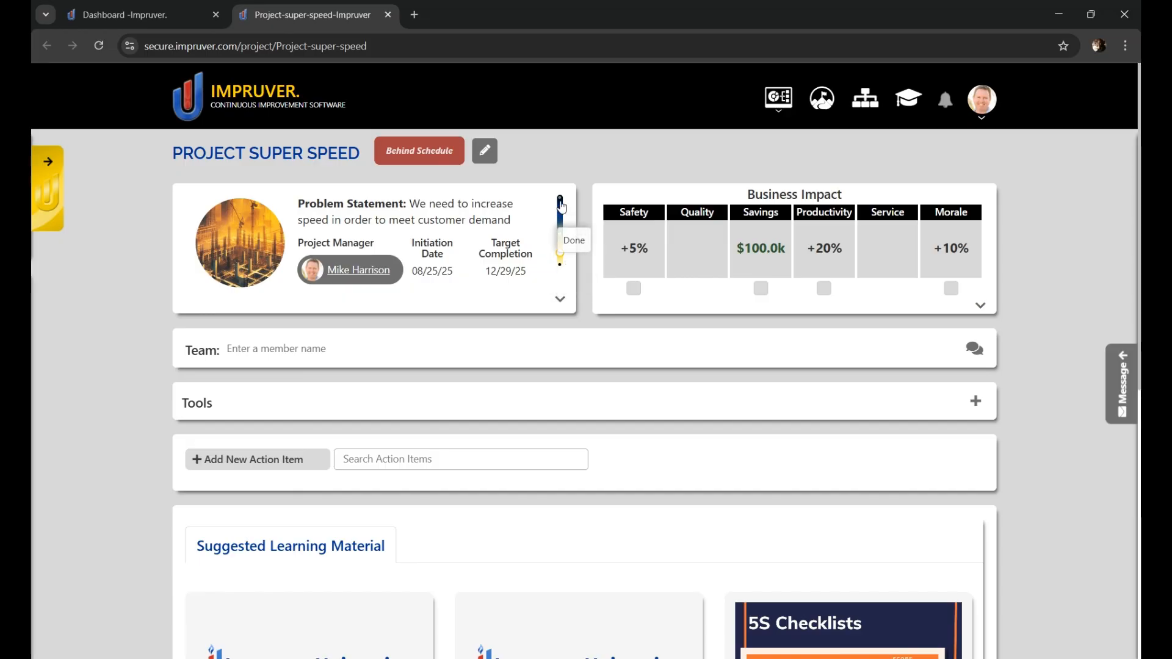
Step: Check the additional details of the project's summary card
{"action": "mouse_move", "coordinate": [240, 248]}
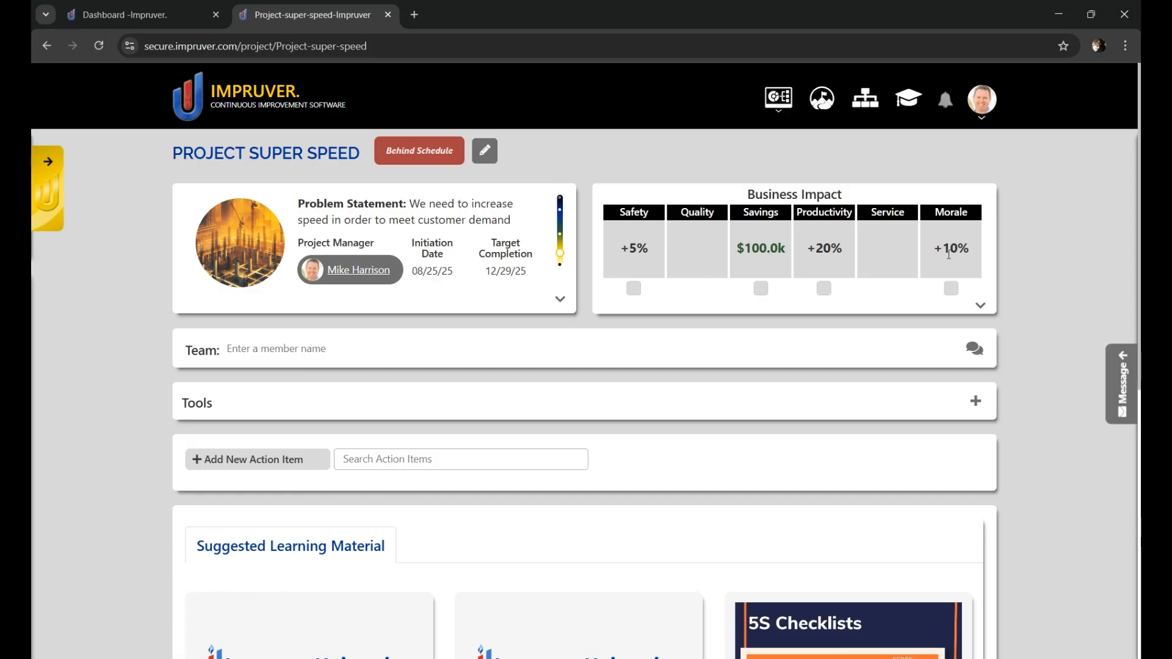
{"action": "left_click", "coordinate": [560, 299]}
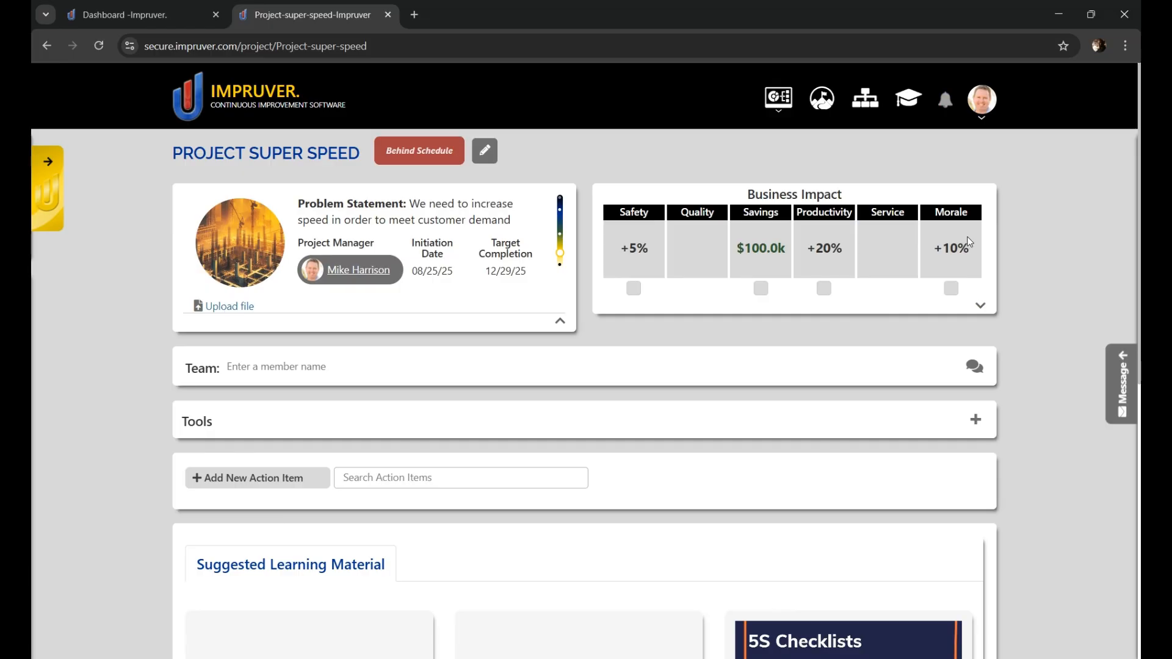
{"action": "left_click", "coordinate": [560, 323]}
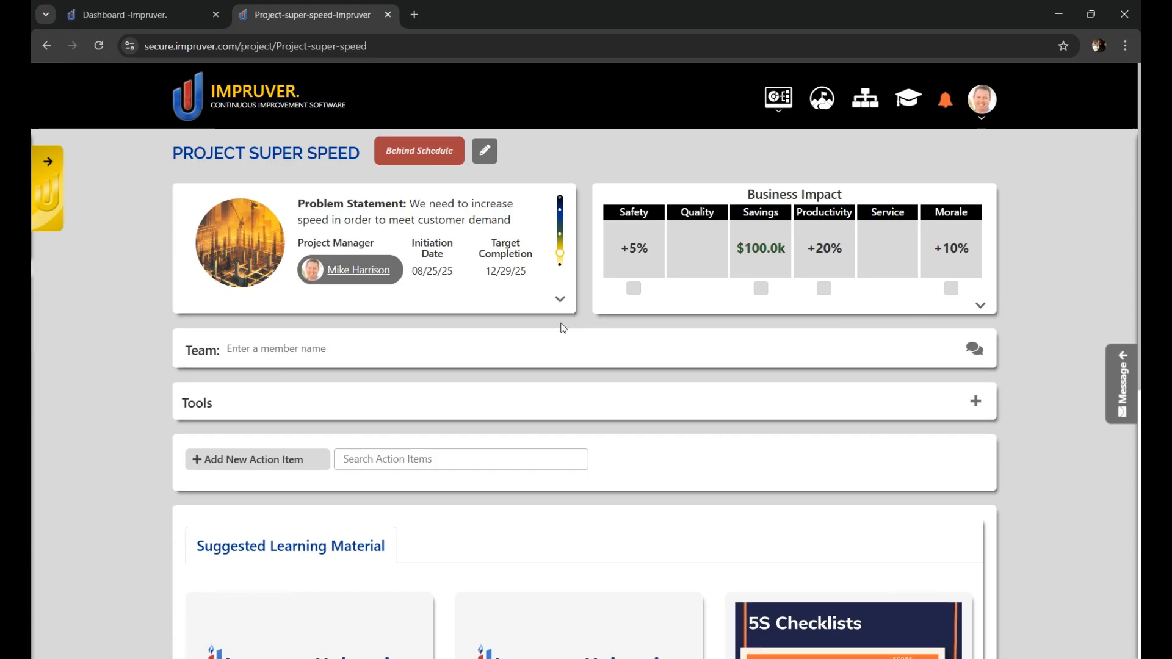
Step: Add three members to the project's team
{"action": "left_click", "coordinate": [328, 349]}
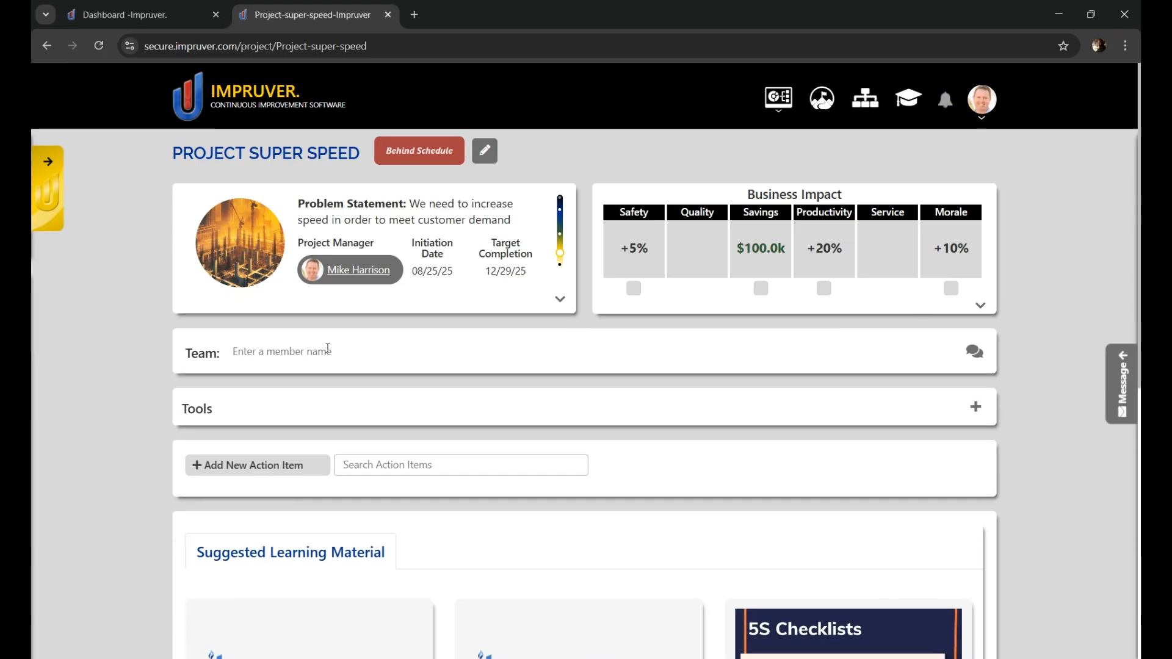
{"action": "type", "text": "maria"}
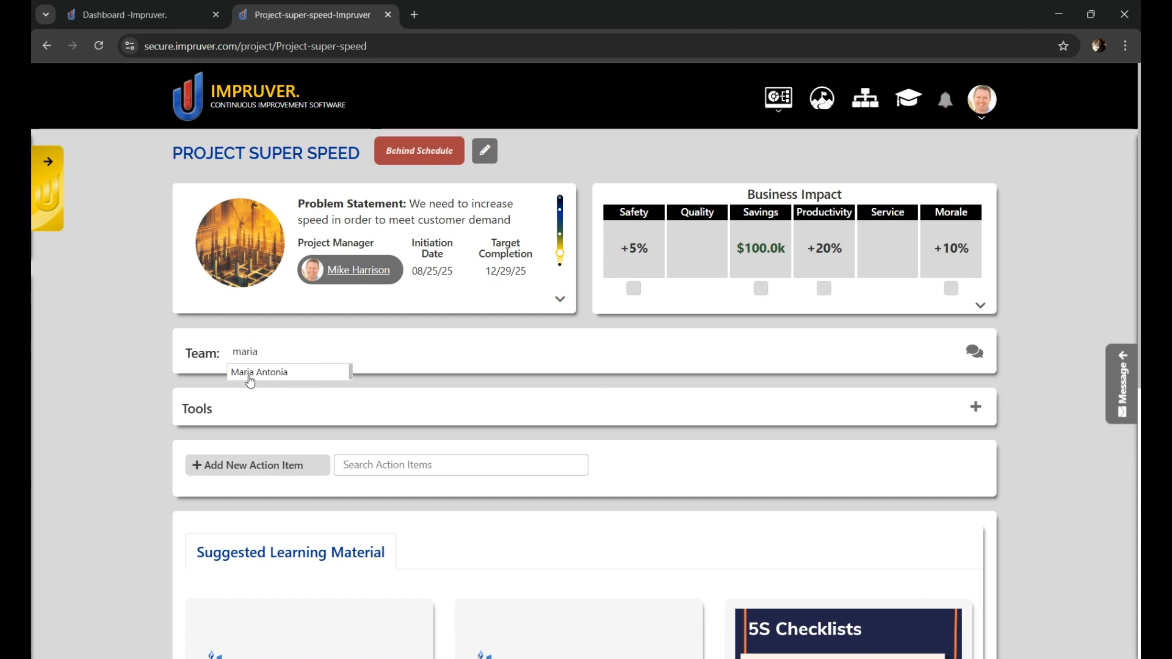
{"action": "left_click", "coordinate": [250, 374]}
{"action": "type", "text": "carlos"}
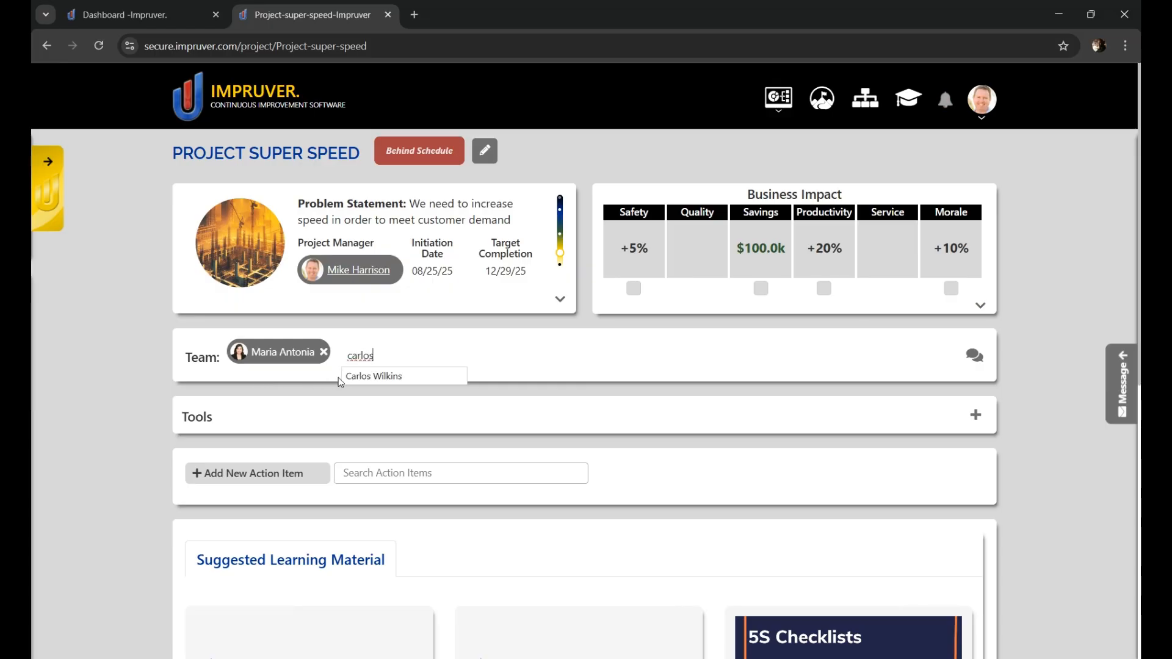
{"action": "left_click", "coordinate": [371, 376]}
{"action": "type", "text": "sam"}
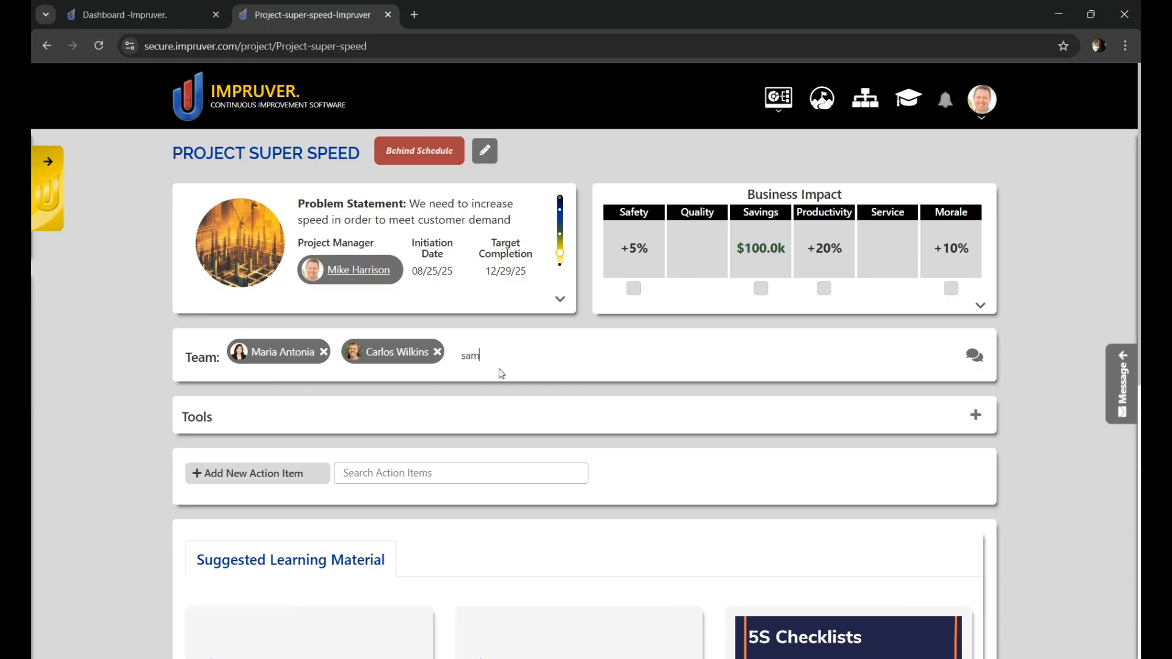
{"action": "left_click", "coordinate": [488, 378]}
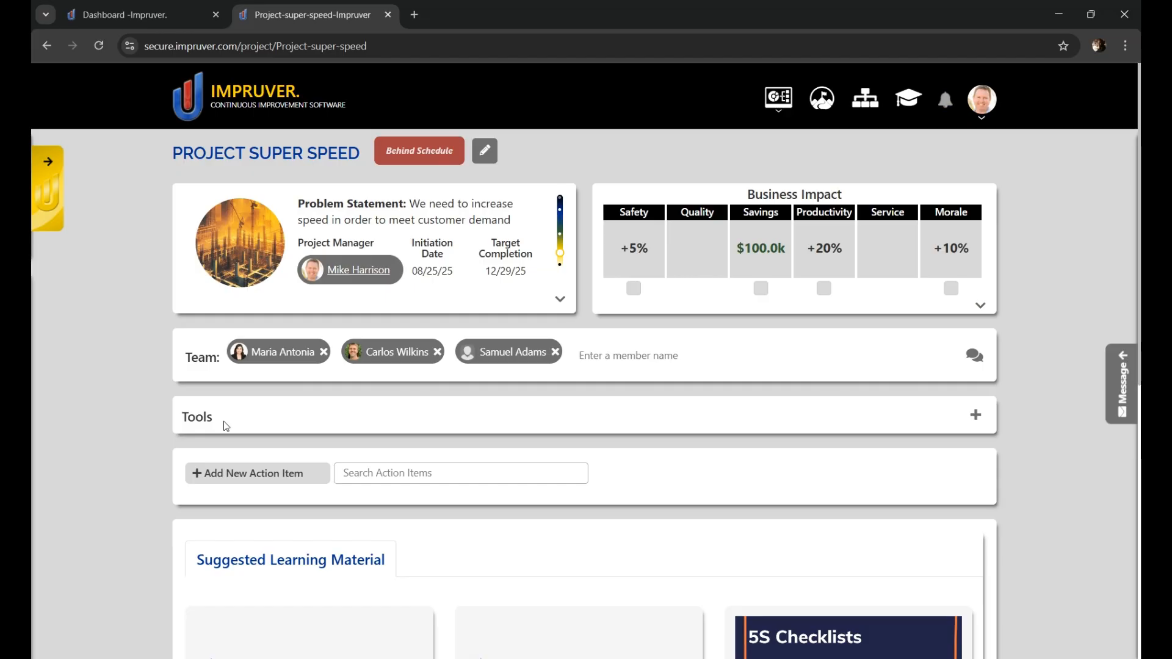
Step: Add a Project Charter tool titled "Project Charter for Super Speed" with the problem statement "We need to get a clear plan of improvement"
{"action": "left_click", "coordinate": [975, 417]}
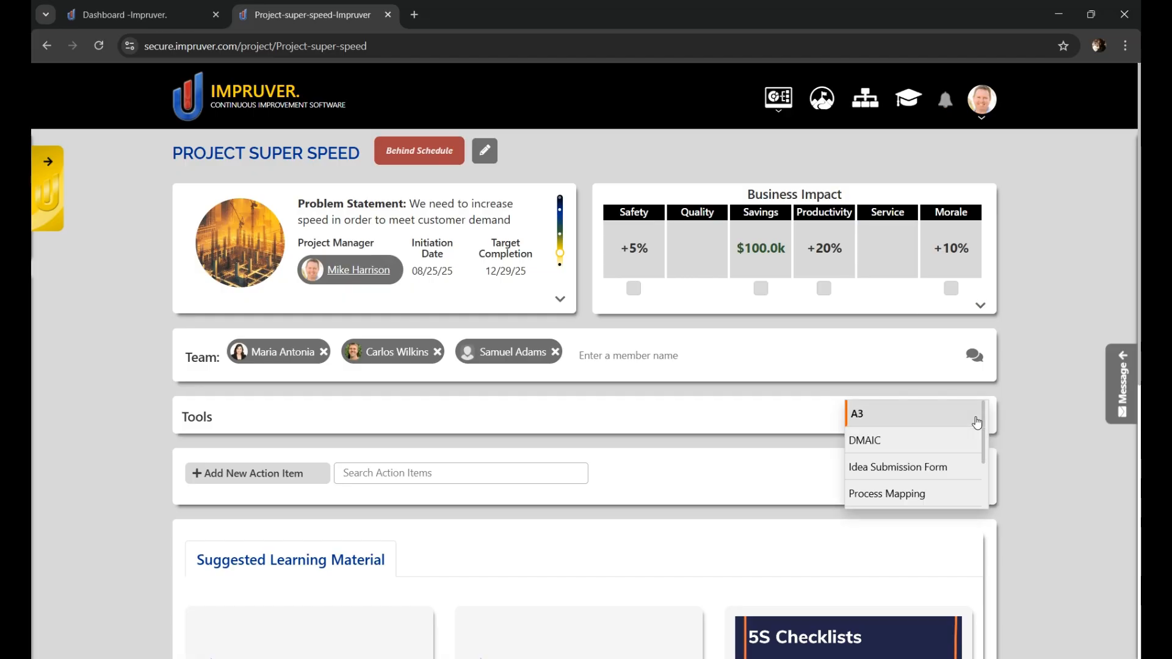
{"action": "scroll", "coordinate": [892, 451], "scroll_direction": "down", "scroll_amount": 2}
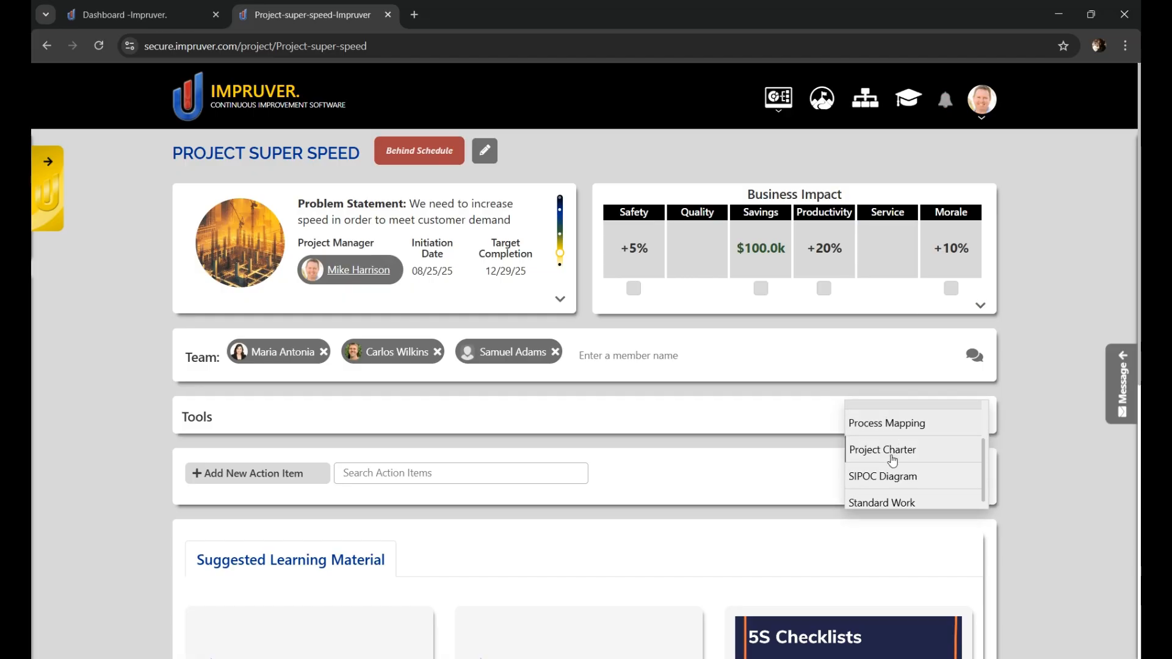
{"action": "left_click", "coordinate": [891, 456]}
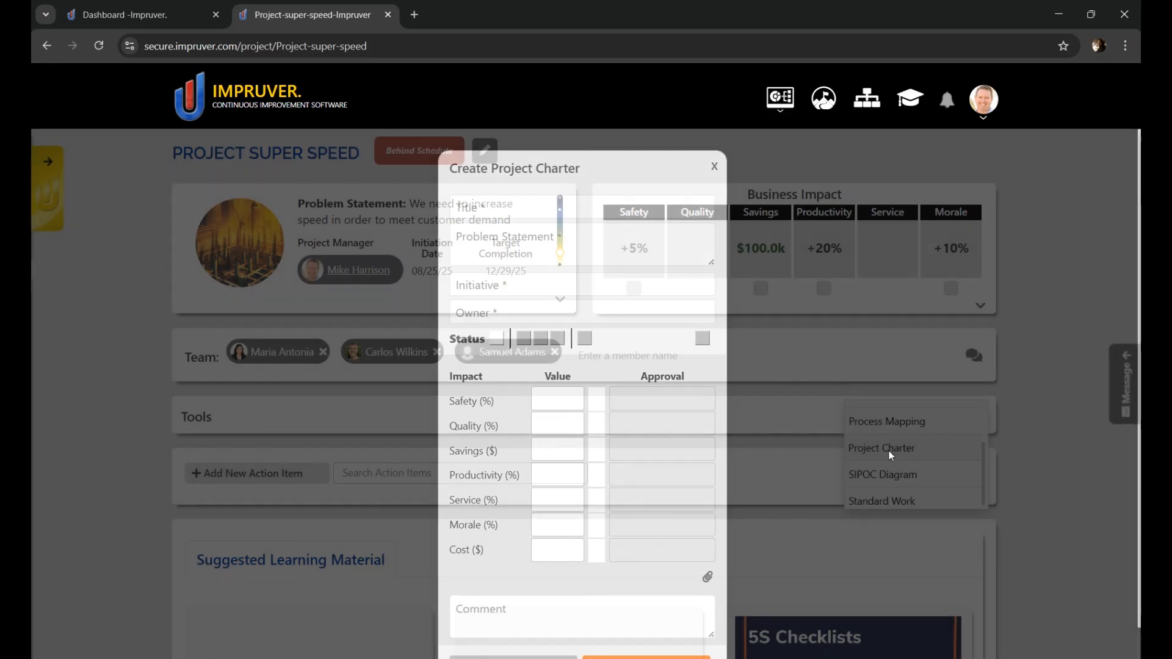
{"action": "left_click", "coordinate": [494, 201]}
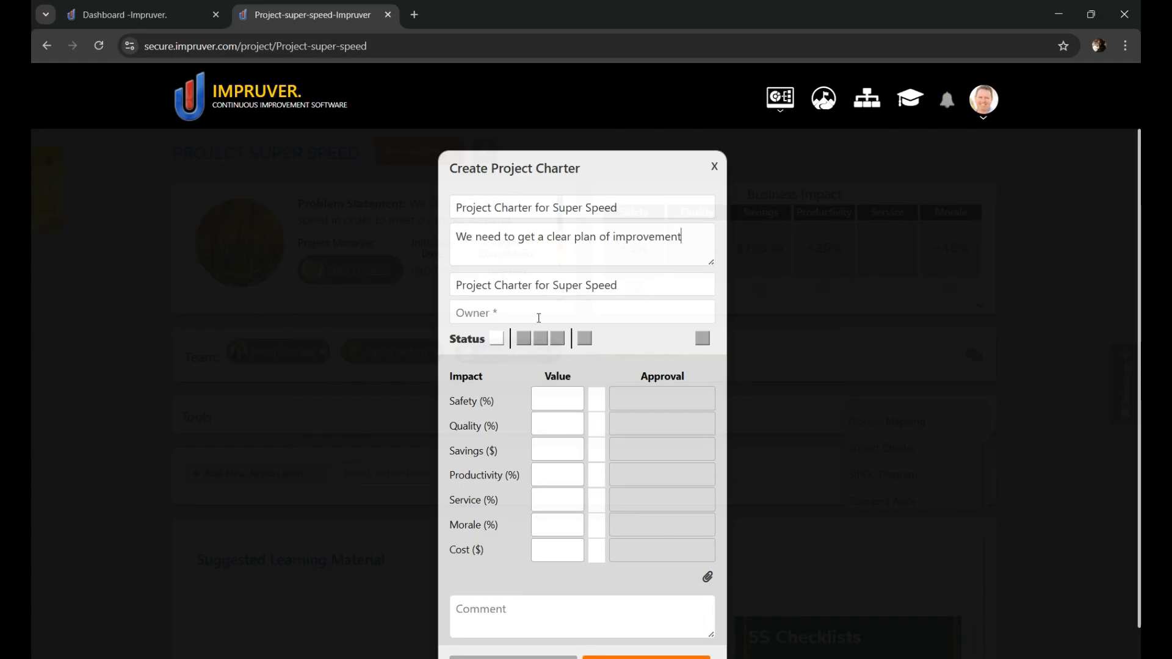
Step: Assign the charter's owner, give it the To Do status with the date 09/29/2025, and save it to the project
{"action": "left_click", "coordinate": [539, 317]}
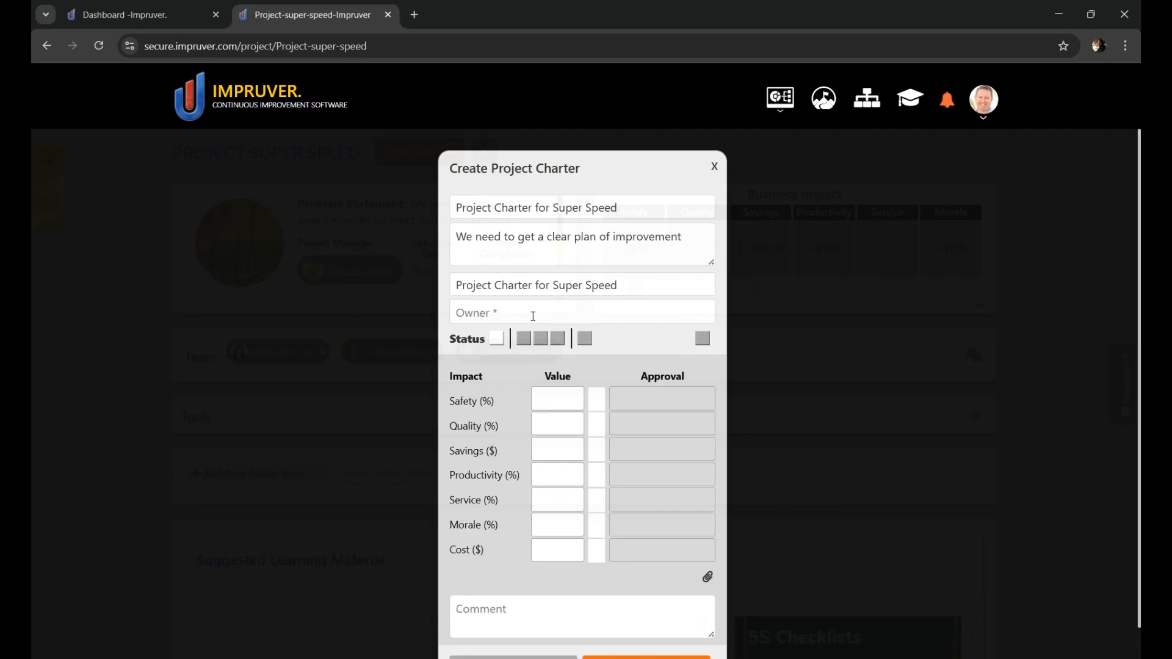
{"action": "type", "text": "dean"}
{"action": "left_click", "coordinate": [497, 334]}
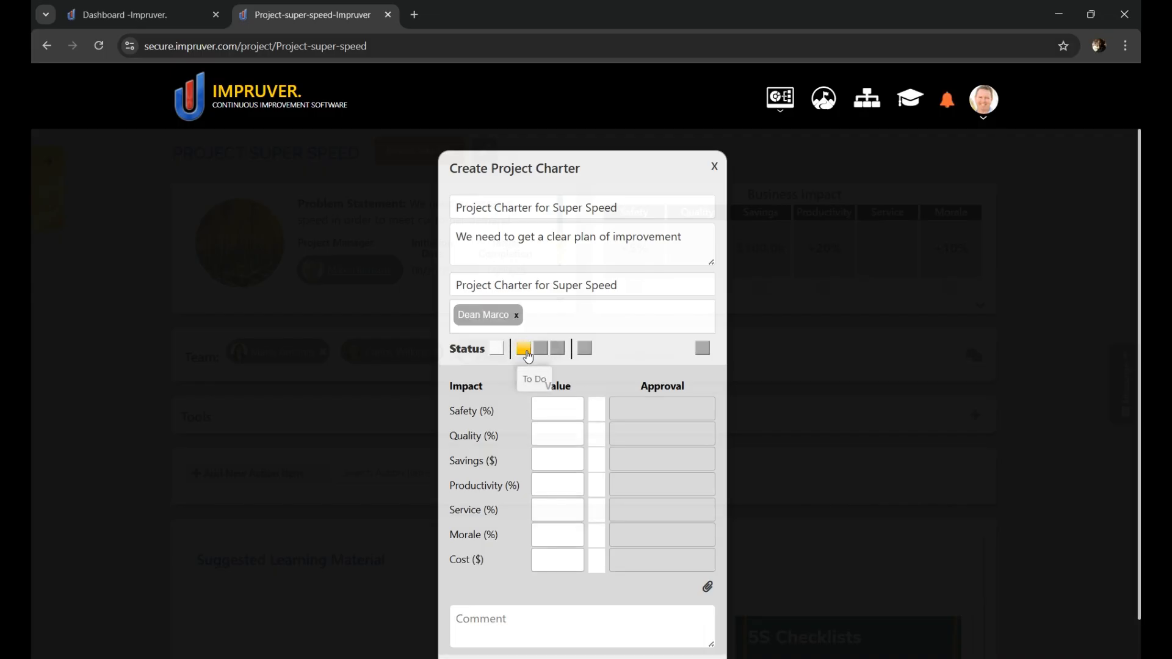
{"action": "left_click", "coordinate": [527, 352]}
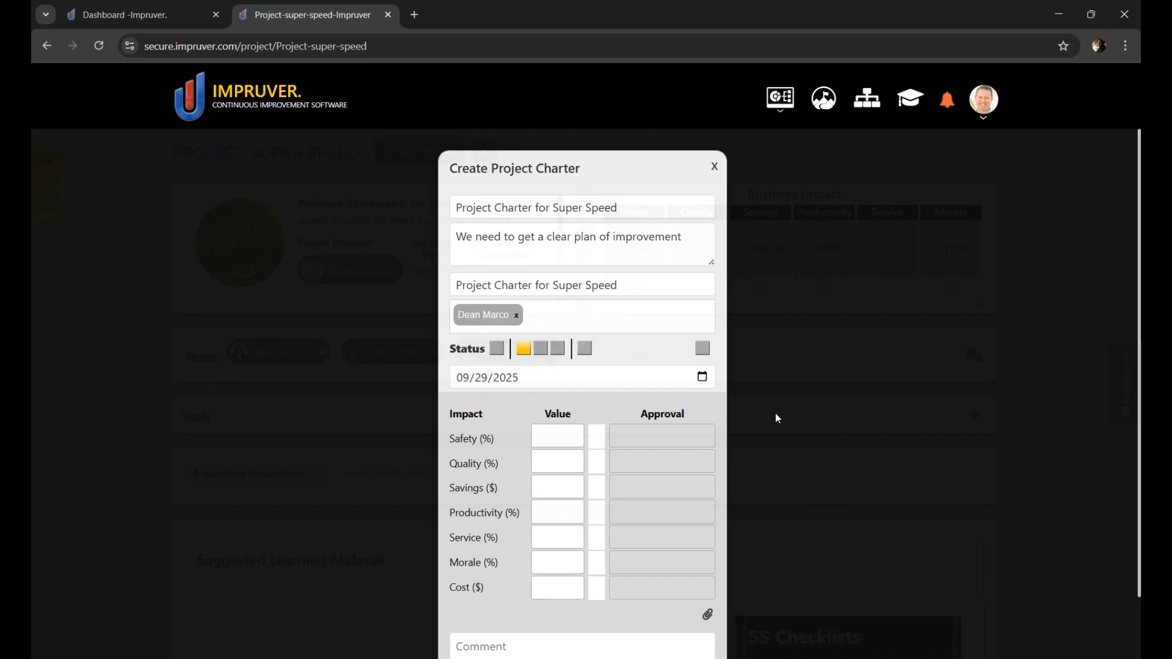
{"action": "scroll", "coordinate": [812, 434], "scroll_direction": "down", "scroll_amount": 2}
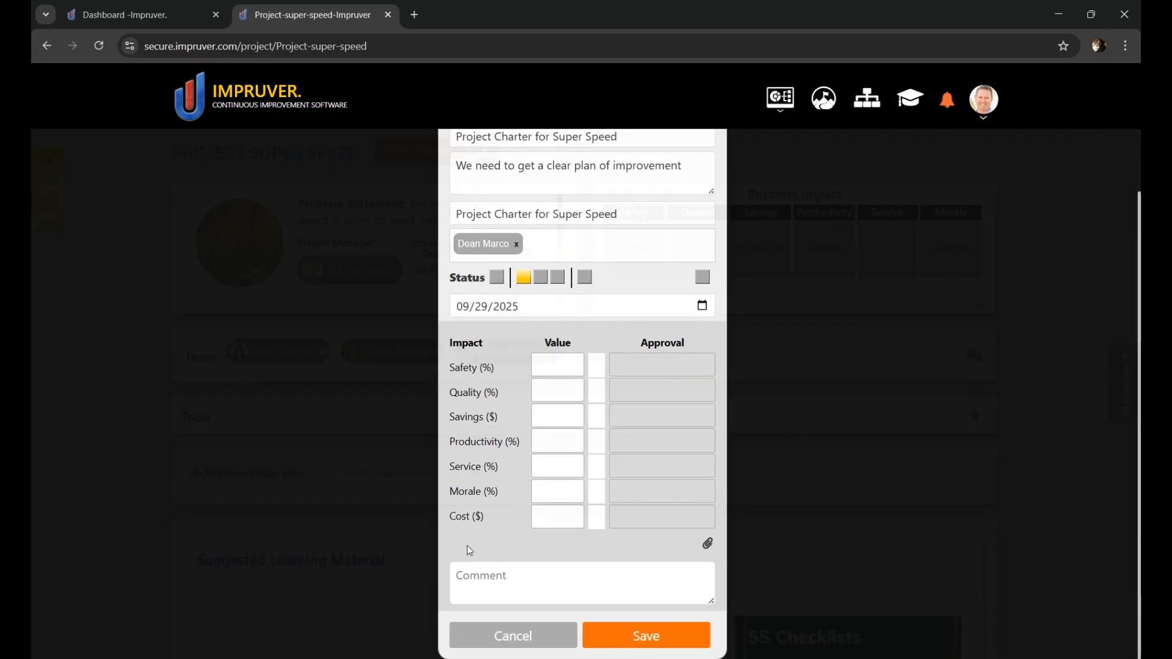
{"action": "left_click", "coordinate": [656, 646]}
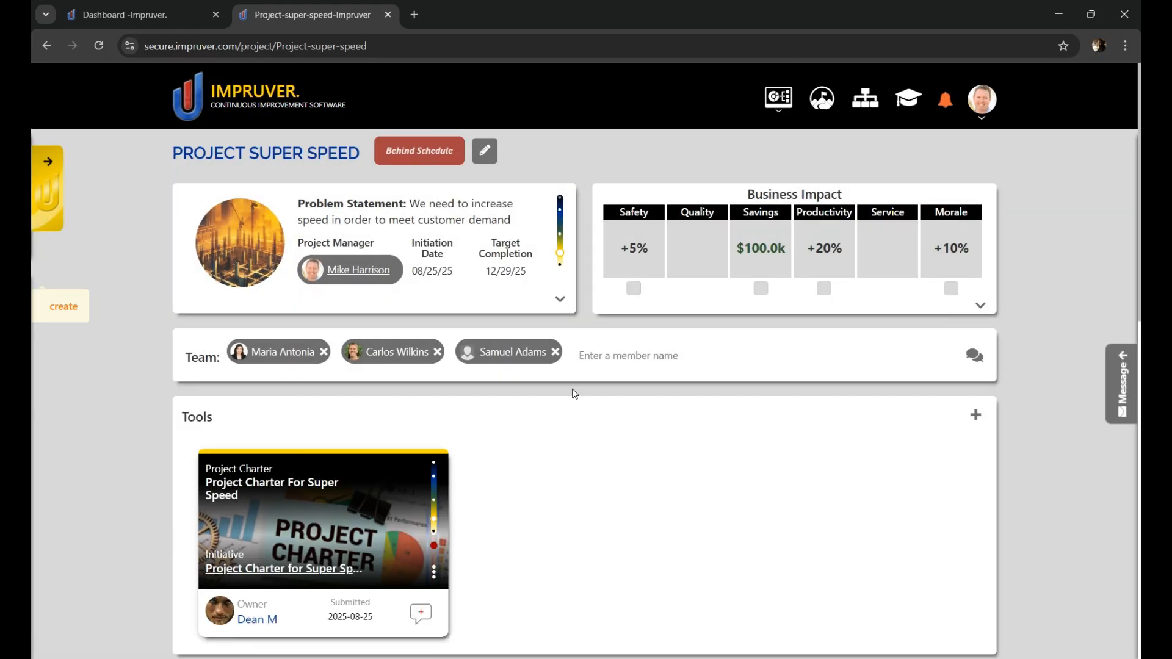
{"action": "scroll", "coordinate": [301, 510], "scroll_direction": "down", "scroll_amount": 3}
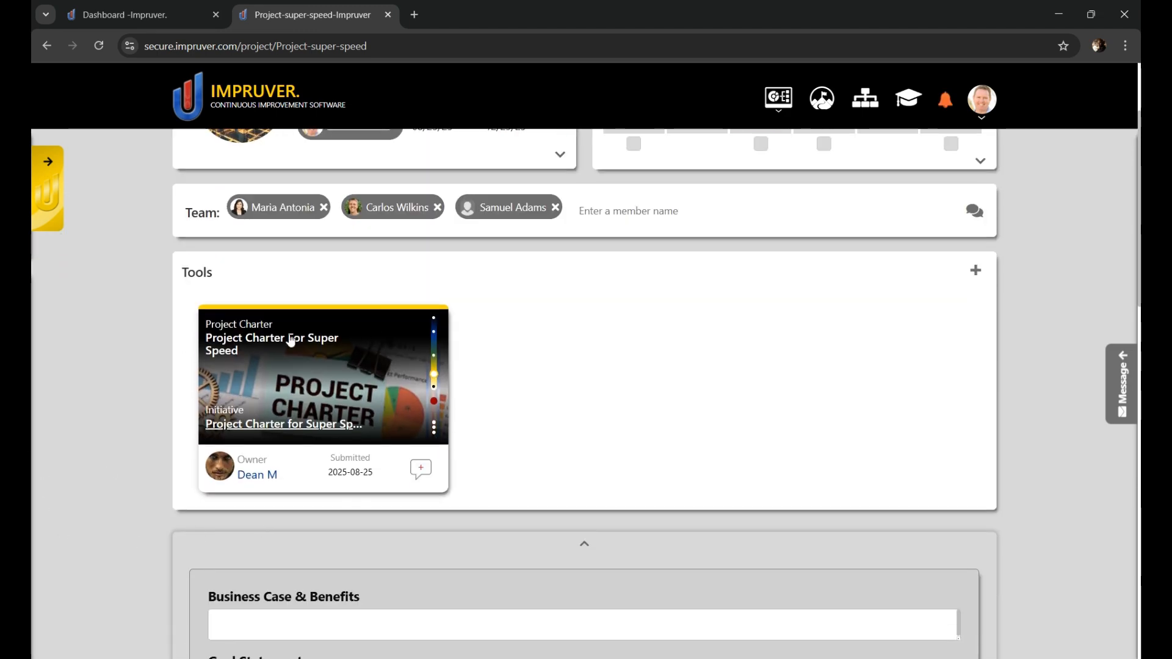
Step: Review the Project Charter's entry fields and its header details, including the problem statement, dates and business impact
{"action": "scroll", "coordinate": [555, 450], "scroll_direction": "down", "scroll_amount": 7}
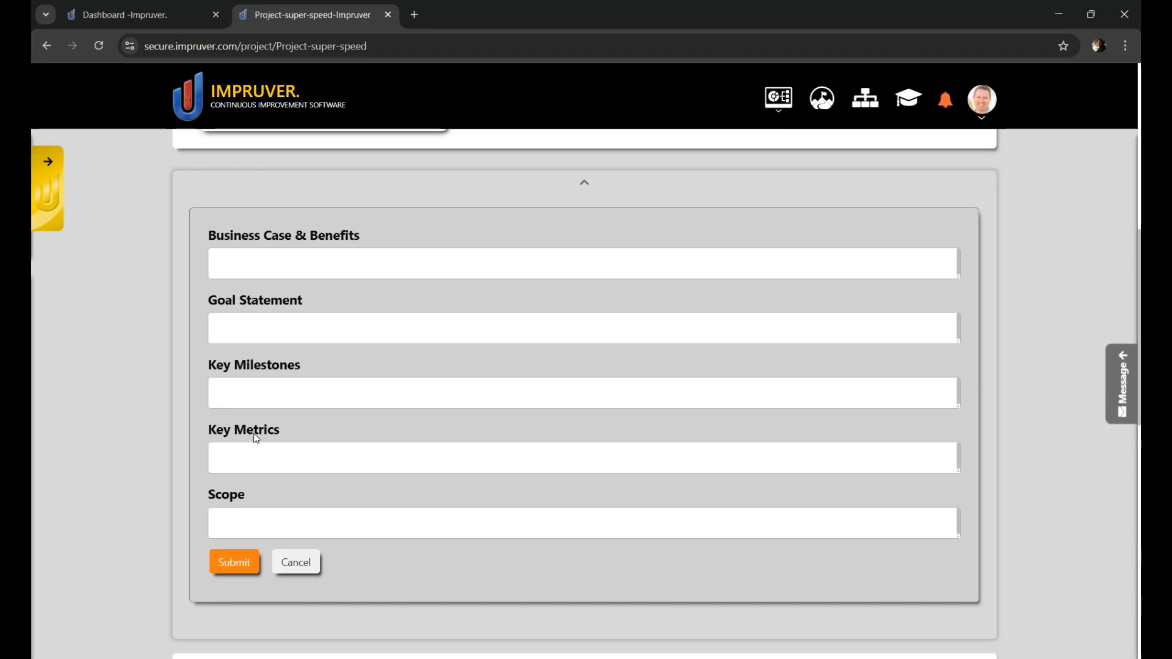
{"action": "scroll", "coordinate": [320, 518], "scroll_direction": "up", "scroll_amount": 1}
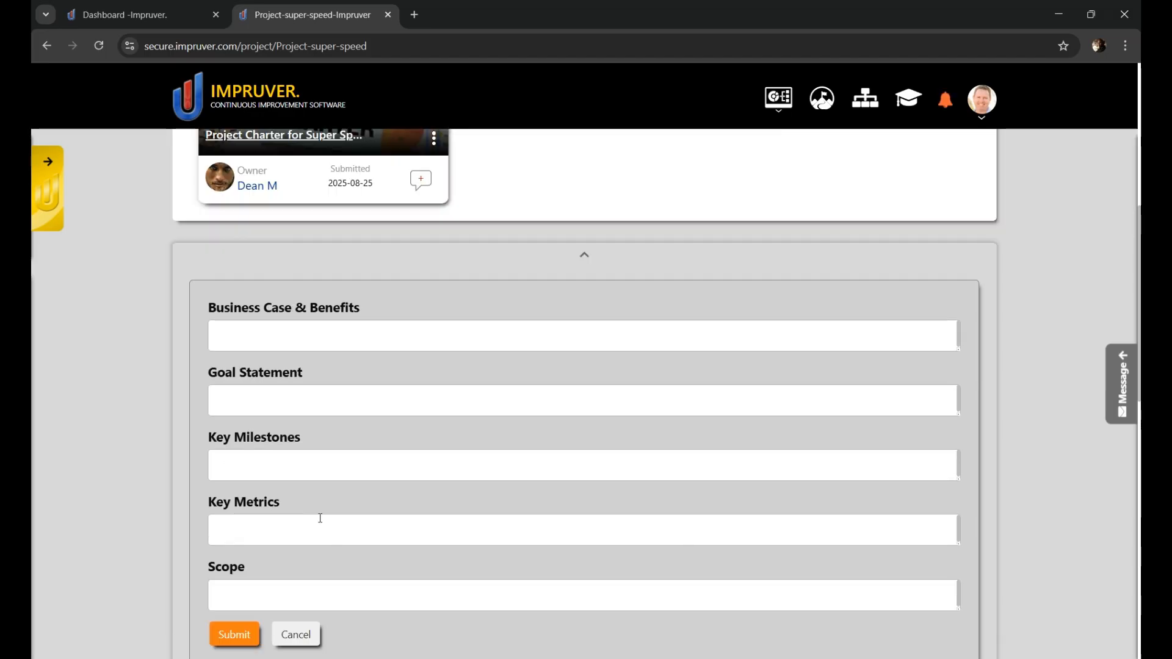
{"action": "left_click", "coordinate": [584, 256]}
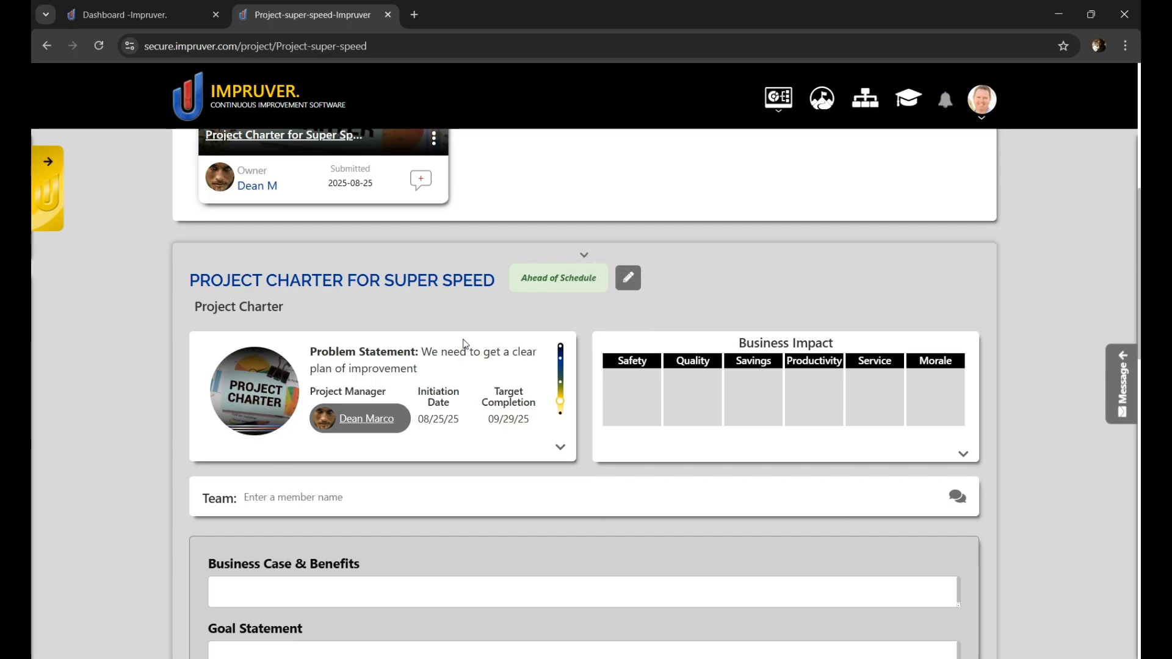
{"action": "left_click", "coordinate": [584, 255]}
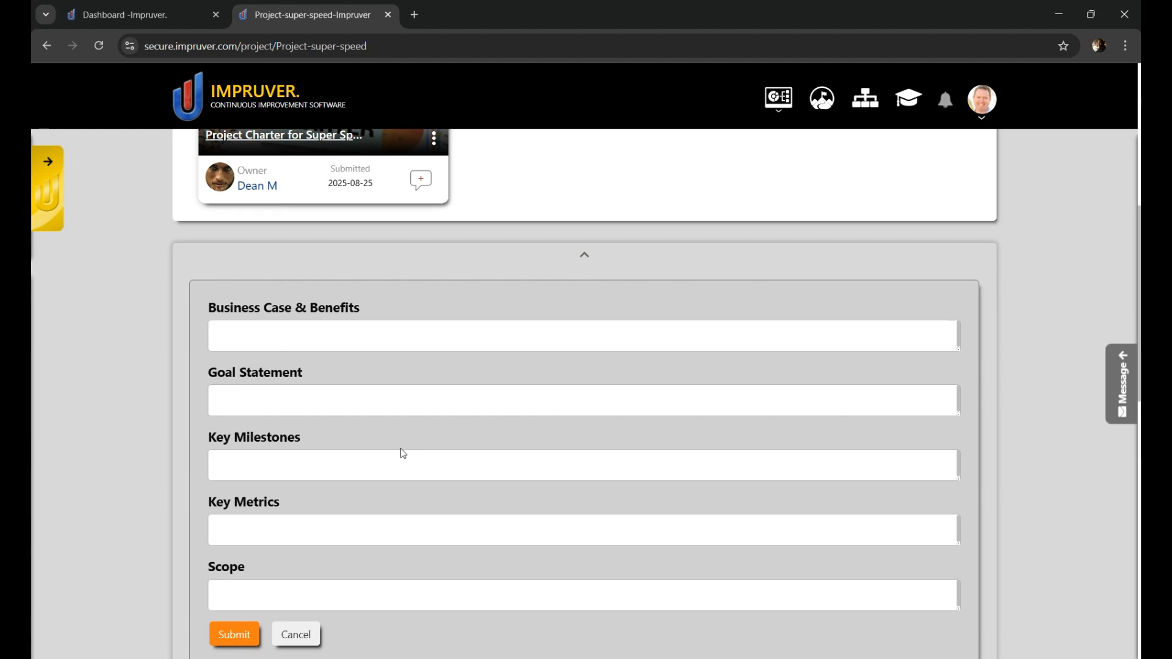
Step: Submit the charter with benefits "This will enable greater production speed", goal 100, training and process-move milestones, metrics KPI 1, 2 and 3, and scope "Make all areas way faster"
{"action": "left_click", "coordinate": [358, 337]}
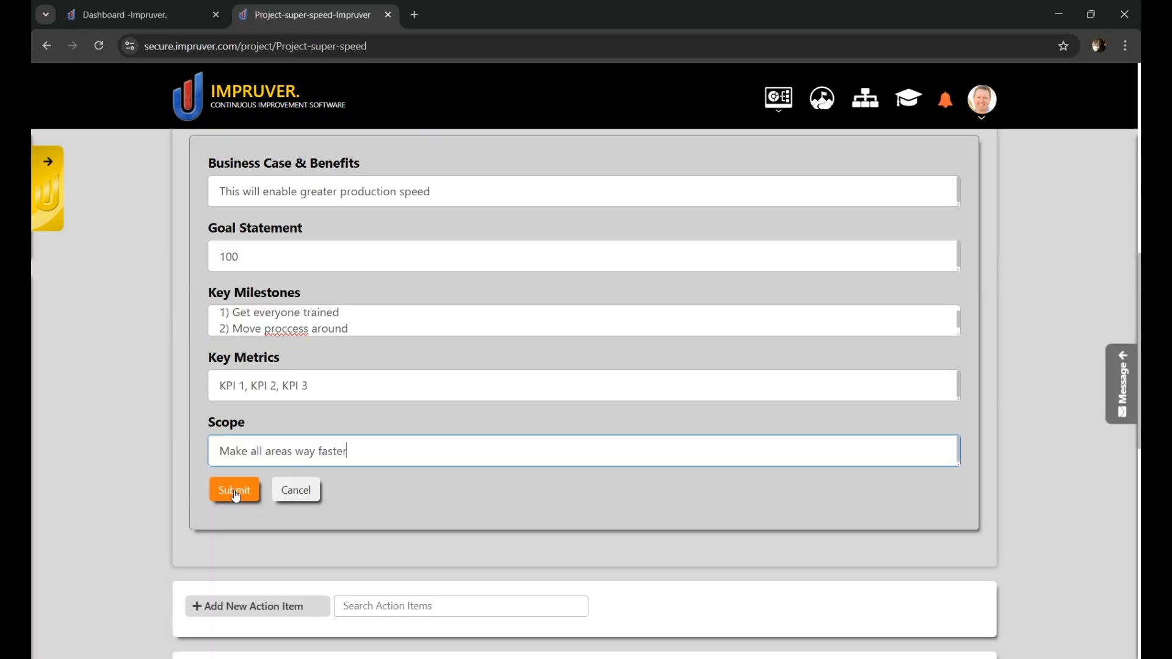
{"action": "left_click", "coordinate": [234, 490]}
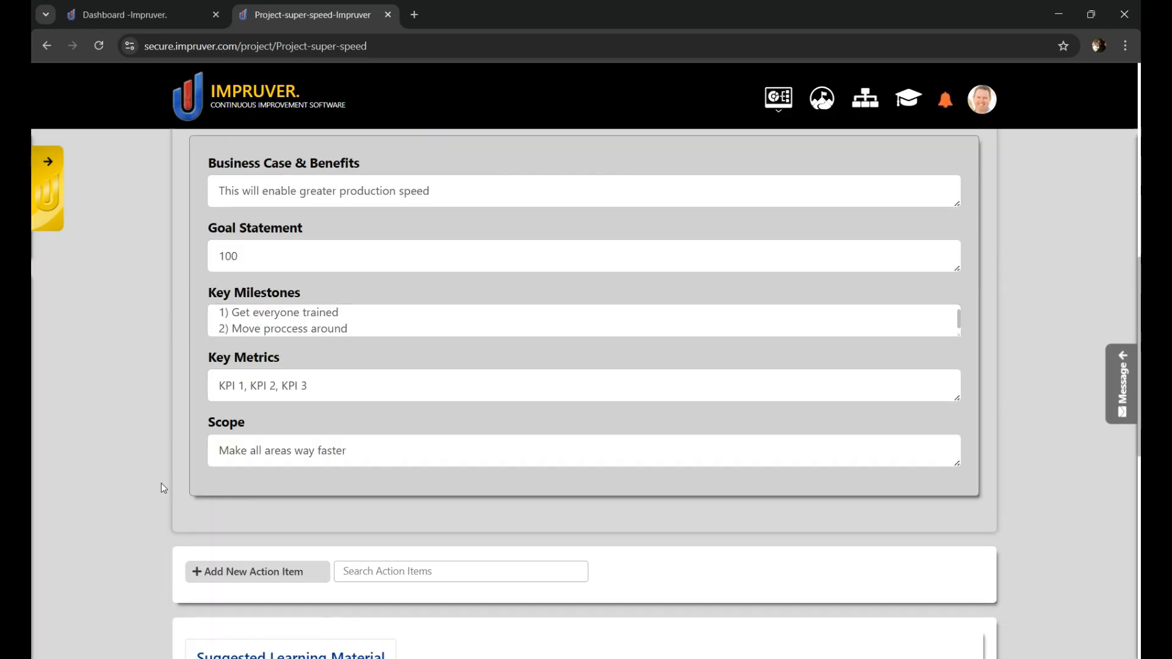
{"action": "scroll", "coordinate": [141, 511], "scroll_direction": "up", "scroll_amount": 1}
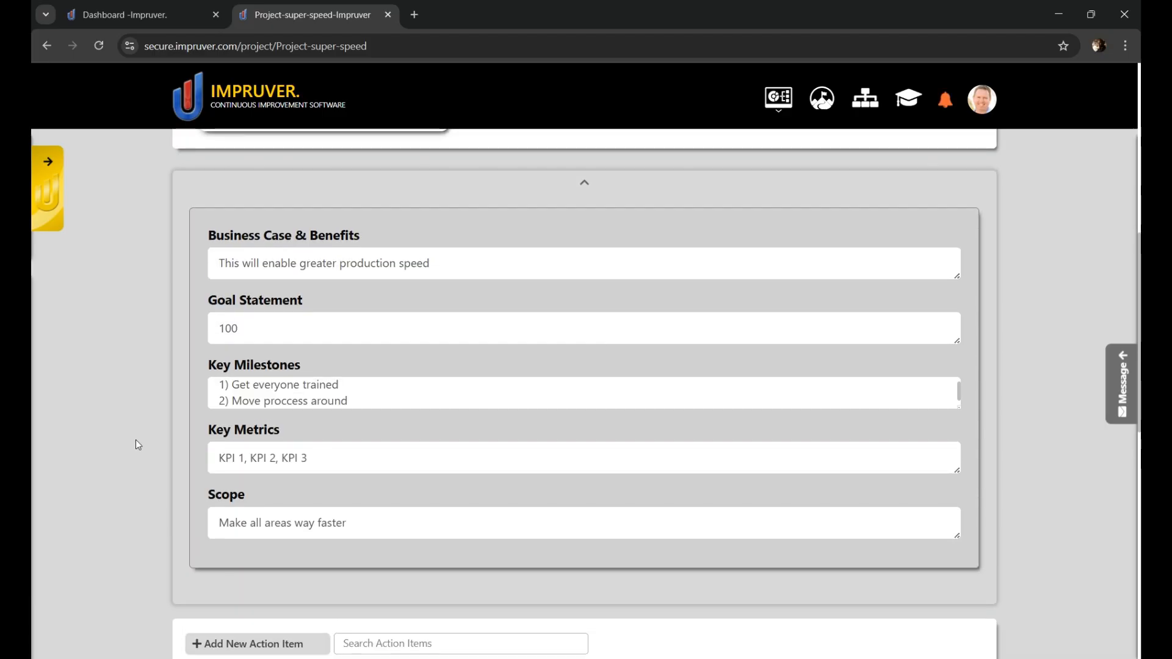
Step: Start a new action item "Organize a kickoff meeting" and change its initiative to "Project Charter for Super Speed"
{"action": "scroll", "coordinate": [146, 495], "scroll_direction": "down", "scroll_amount": 2}
{"action": "scroll", "coordinate": [140, 498], "scroll_direction": "down", "scroll_amount": 1}
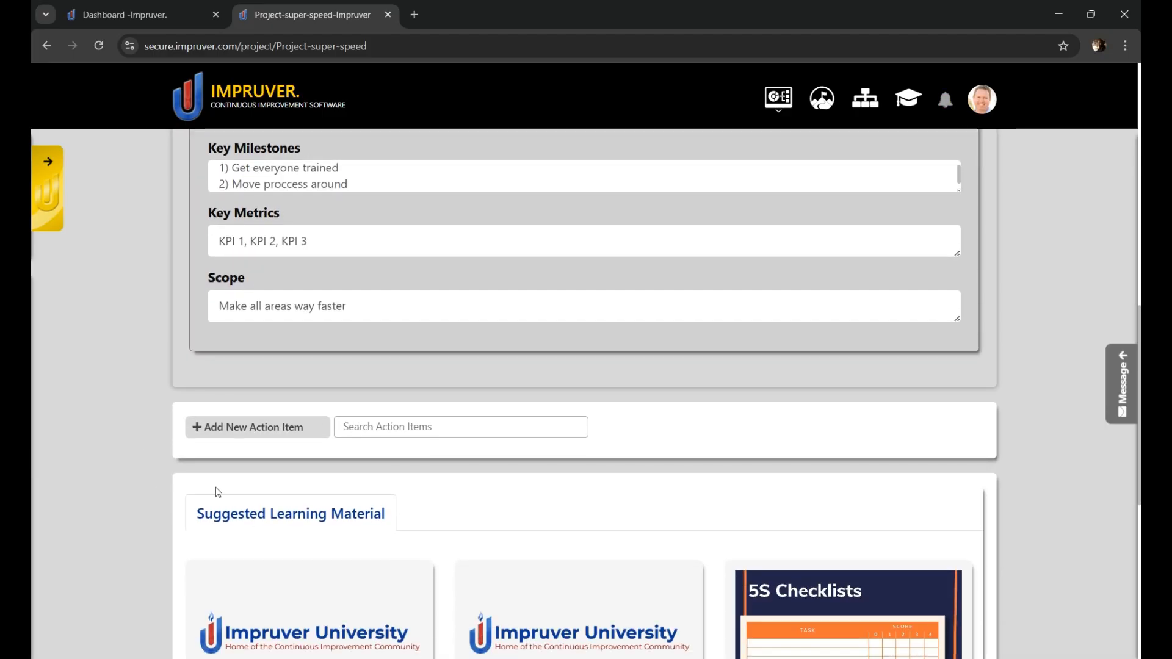
{"action": "left_click", "coordinate": [259, 428]}
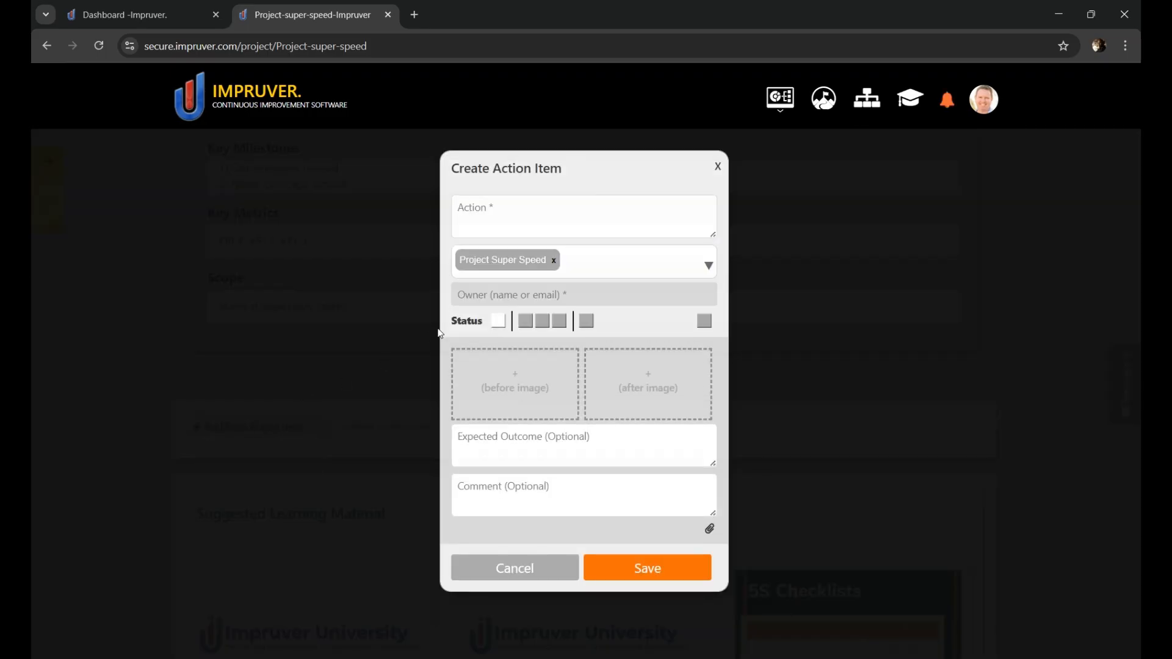
{"action": "type", "text": "Organize a kickoff meeting"}
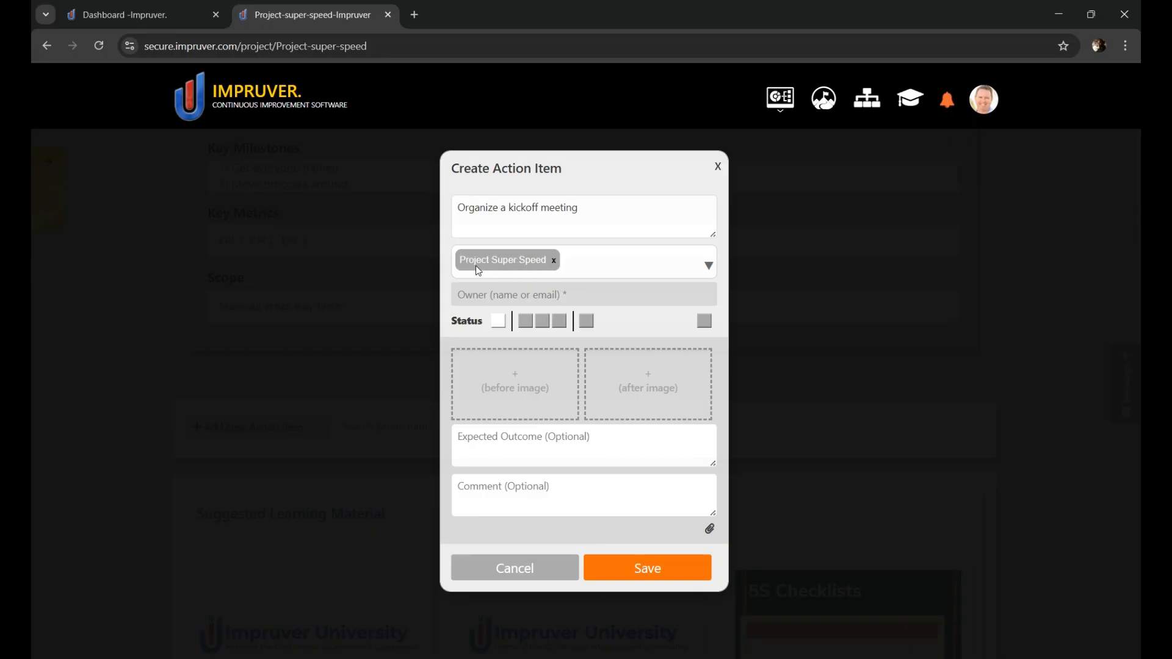
{"action": "left_click", "coordinate": [555, 262]}
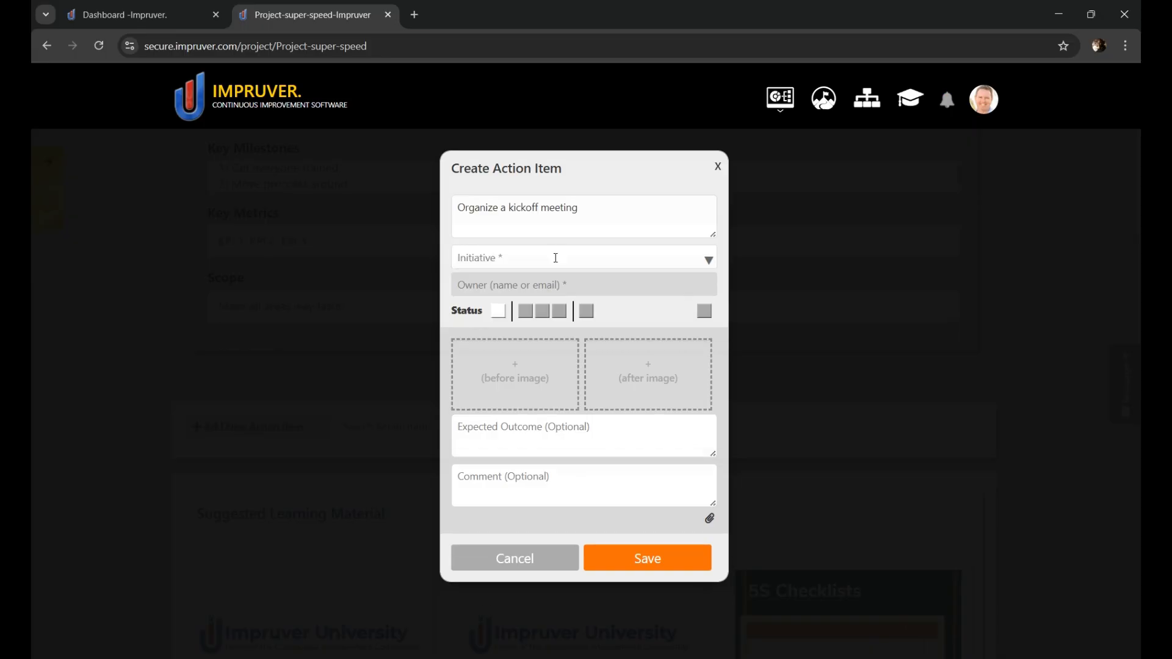
{"action": "left_click", "coordinate": [709, 261]}
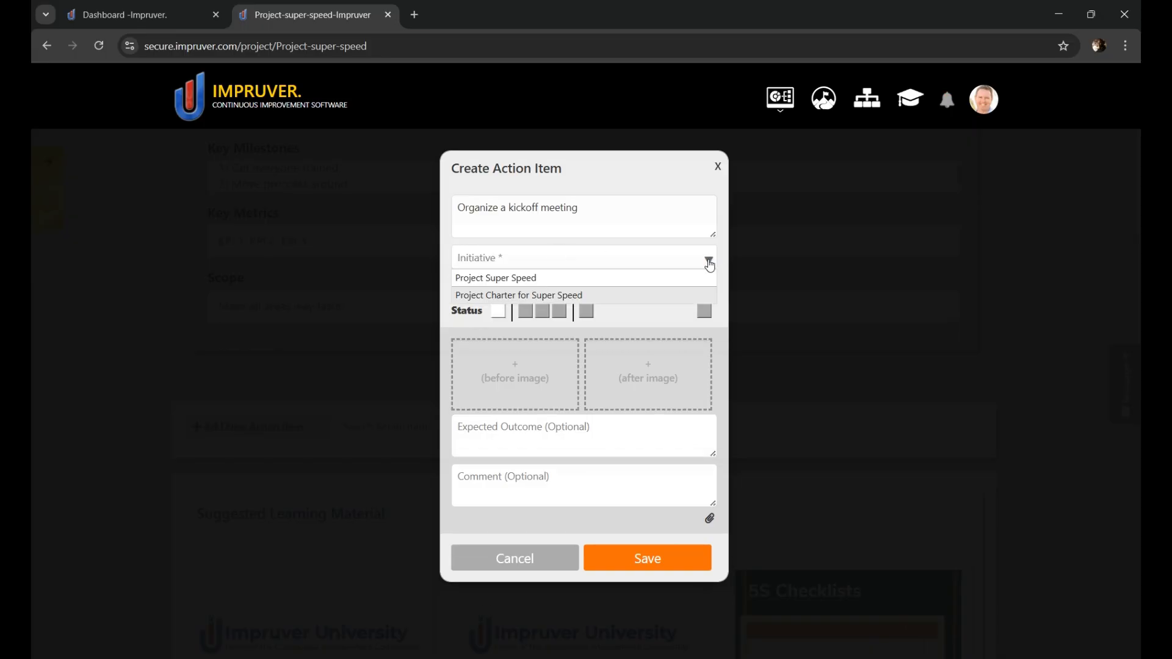
{"action": "left_click", "coordinate": [528, 295]}
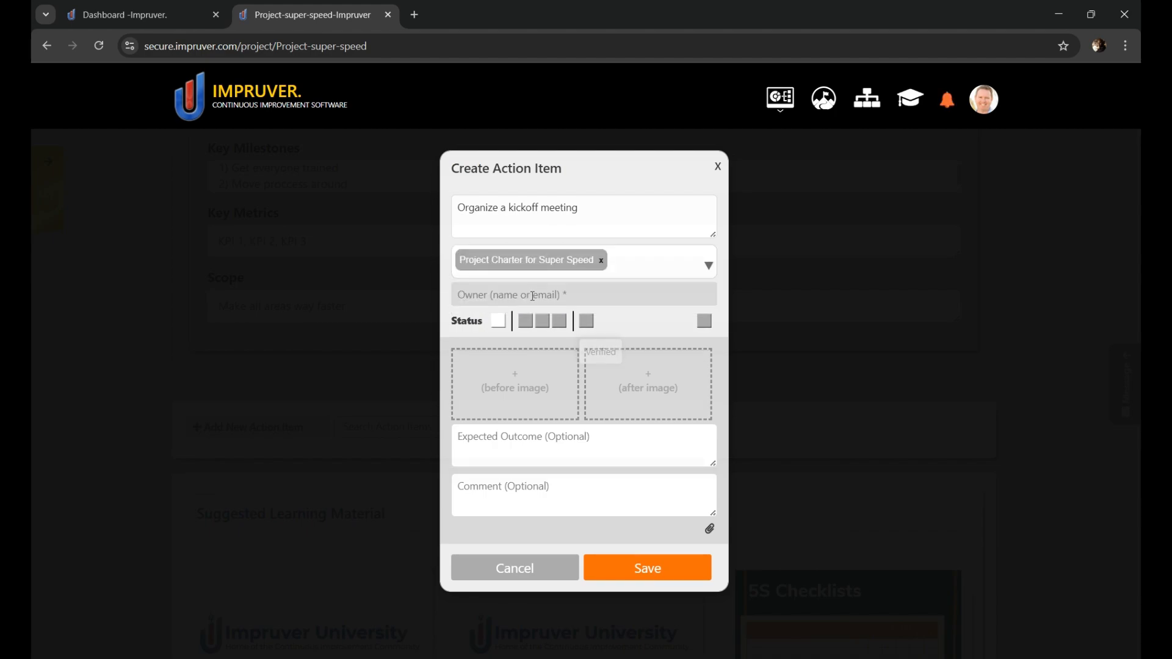
Step: Assign the kickoff action item's owner, give it the To Do status due 08/29/25, and save it
{"action": "left_click", "coordinate": [527, 292]}
{"action": "type", "text": "dana"}
{"action": "left_click", "coordinate": [515, 317]}
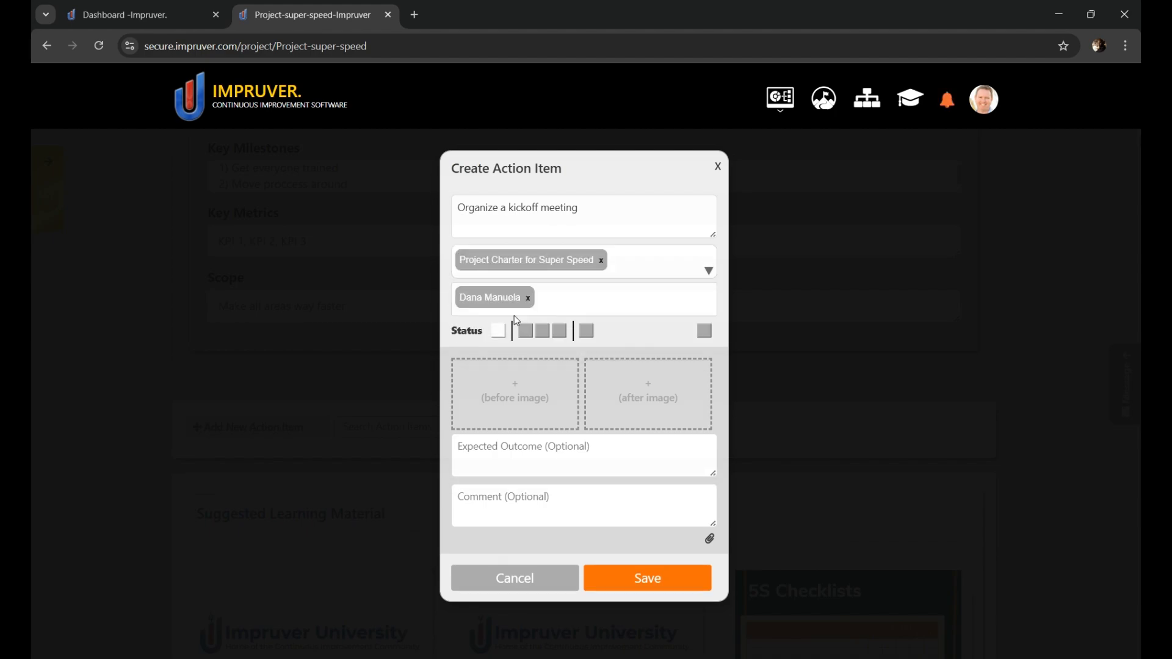
{"action": "left_click", "coordinate": [525, 331]}
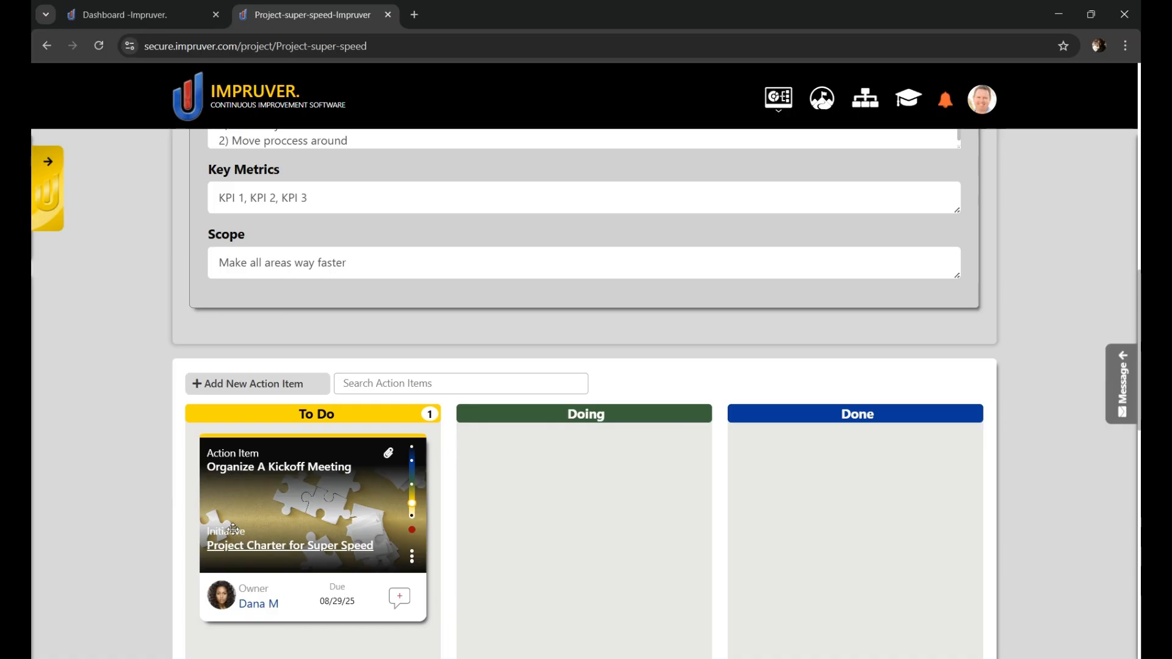
Step: Add a Process Mapping tool titled "Process Mapping for Super Speed" to the project and assign its owner
{"action": "scroll", "coordinate": [276, 550], "scroll_direction": "up", "scroll_amount": 3}
{"action": "scroll", "coordinate": [276, 549], "scroll_direction": "up", "scroll_amount": 5}
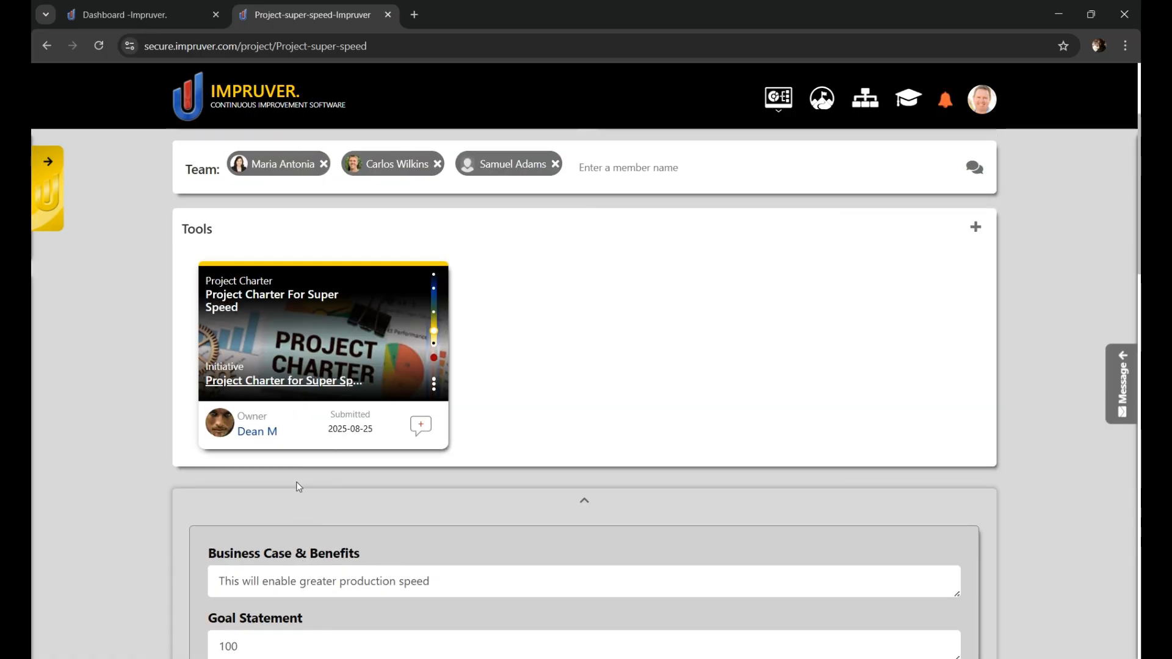
{"action": "scroll", "coordinate": [288, 460], "scroll_direction": "down", "scroll_amount": 3}
{"action": "scroll", "coordinate": [349, 464], "scroll_direction": "up", "scroll_amount": 5}
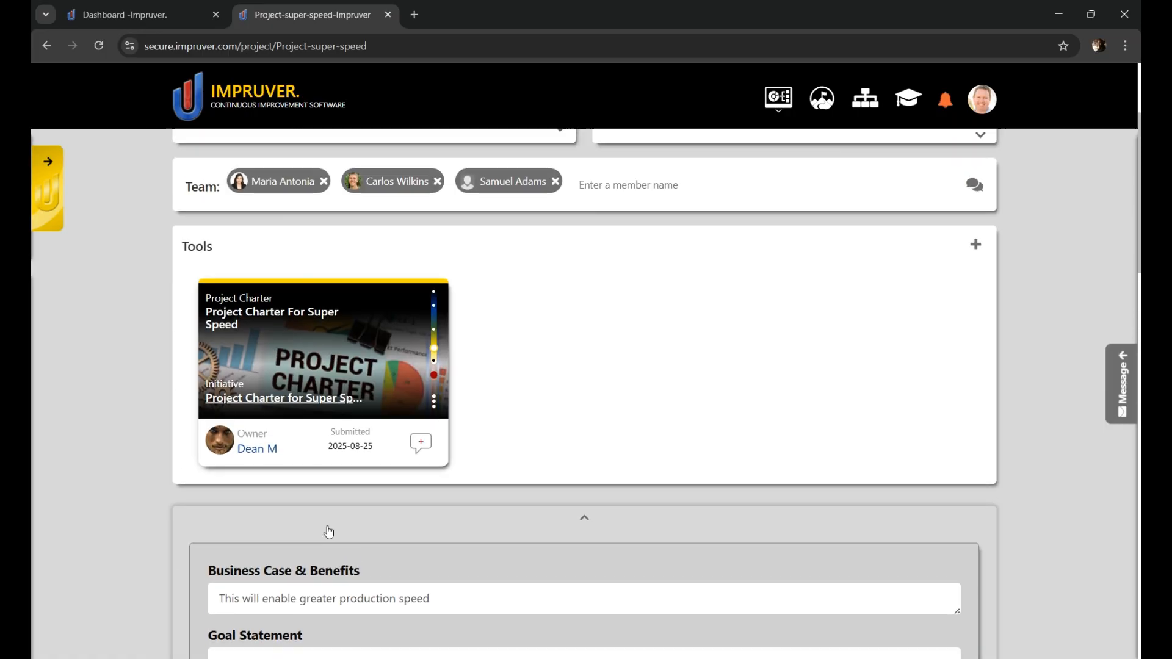
{"action": "scroll", "coordinate": [414, 327], "scroll_direction": "up", "scroll_amount": 2}
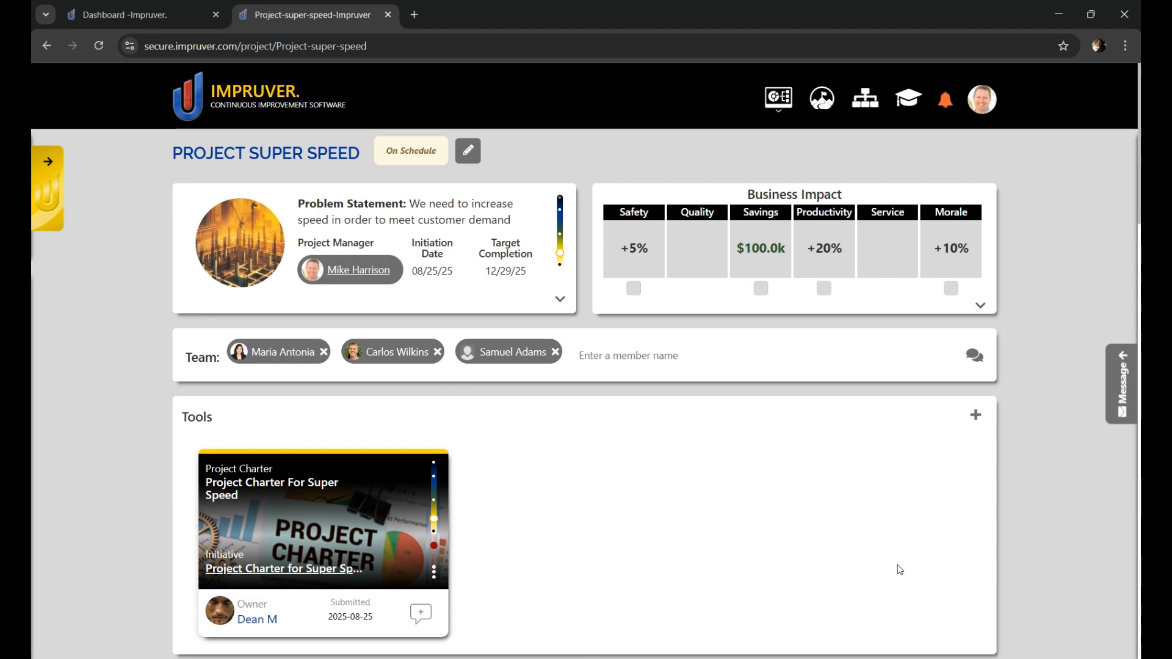
{"action": "scroll", "coordinate": [641, 489], "scroll_direction": "down", "scroll_amount": 1}
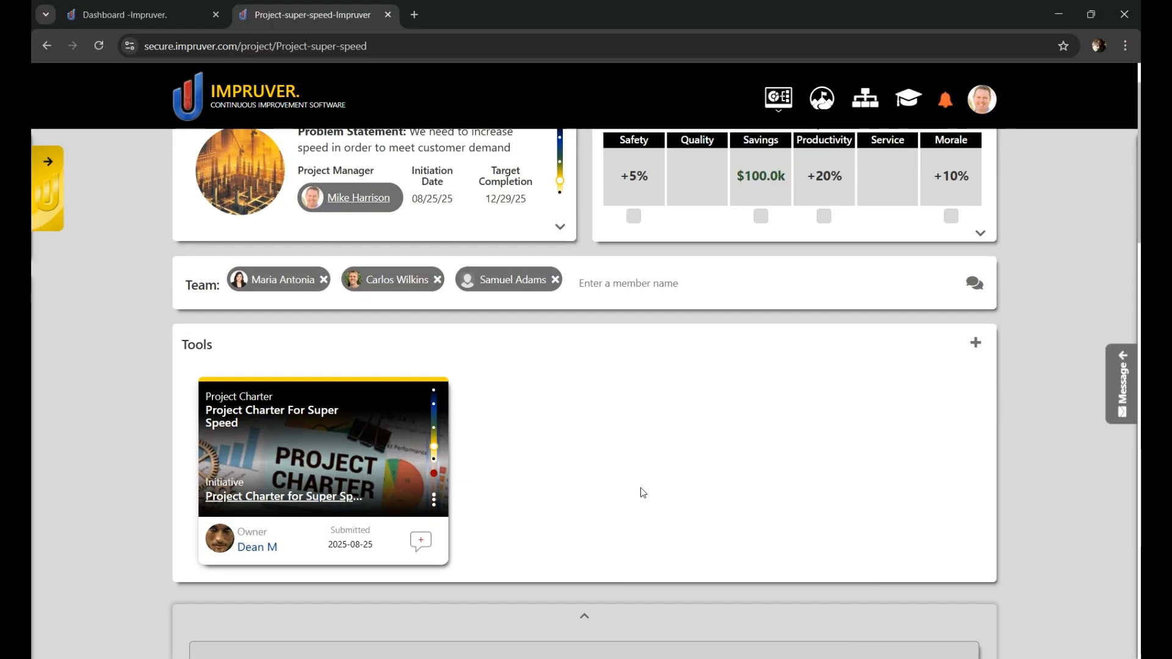
{"action": "left_click", "coordinate": [975, 346]}
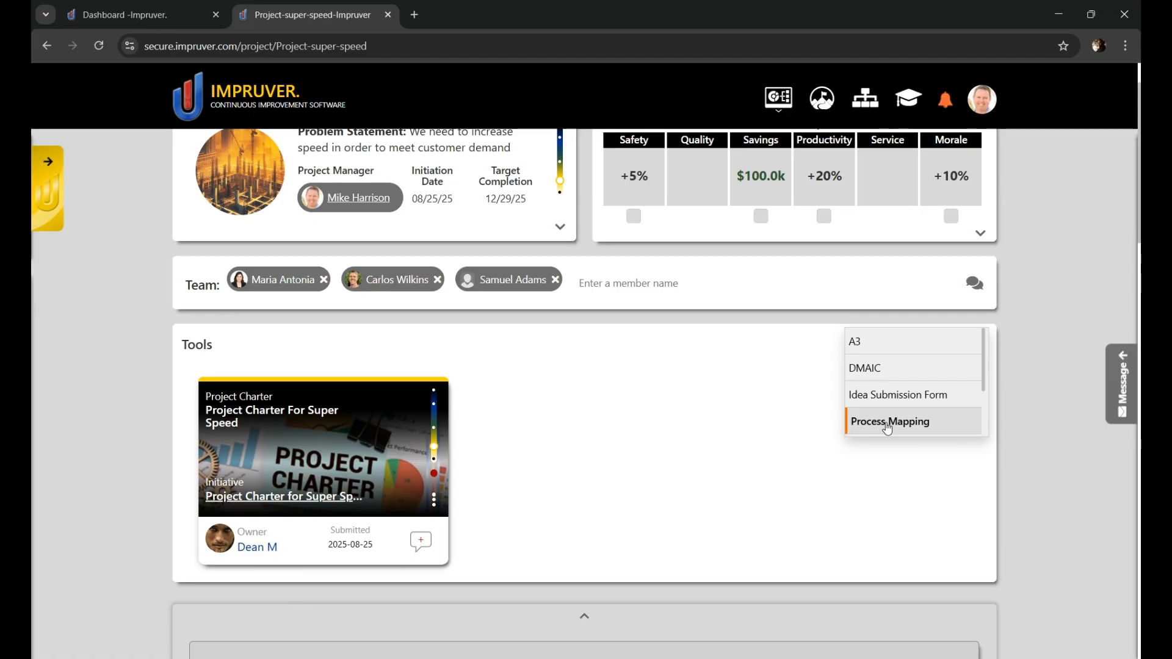
{"action": "left_click", "coordinate": [888, 428]}
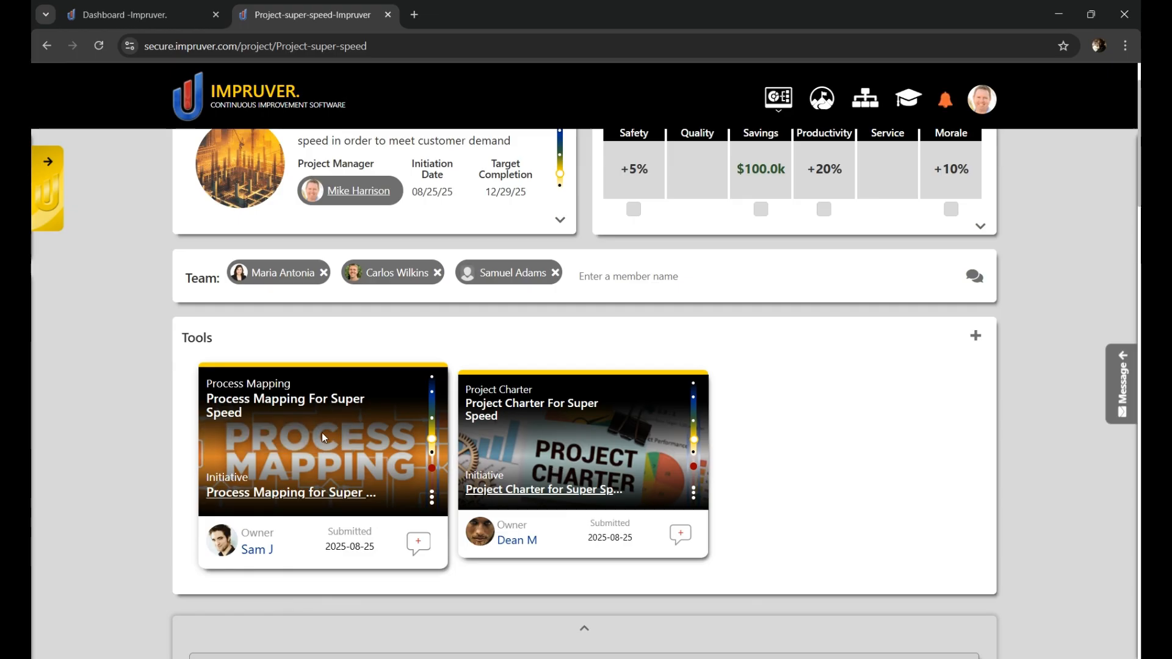
Step: Draw and save a flowchart running from Process Step A through D to a Decision that branches to Process Step E and Process Step G
{"action": "scroll", "coordinate": [324, 443], "scroll_direction": "down", "scroll_amount": 1}
{"action": "scroll", "coordinate": [357, 492], "scroll_direction": "down", "scroll_amount": 1}
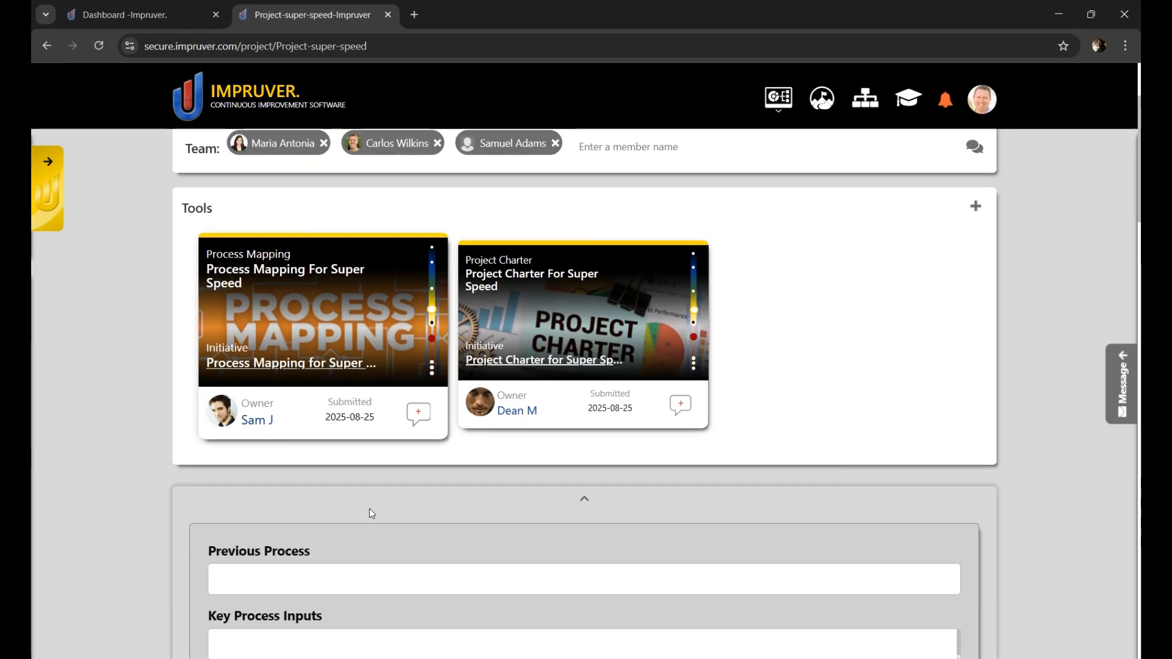
{"action": "scroll", "coordinate": [372, 513], "scroll_direction": "down", "scroll_amount": 6}
{"action": "scroll", "coordinate": [429, 456], "scroll_direction": "down", "scroll_amount": 2}
{"action": "scroll", "coordinate": [122, 459], "scroll_direction": "down", "scroll_amount": 2}
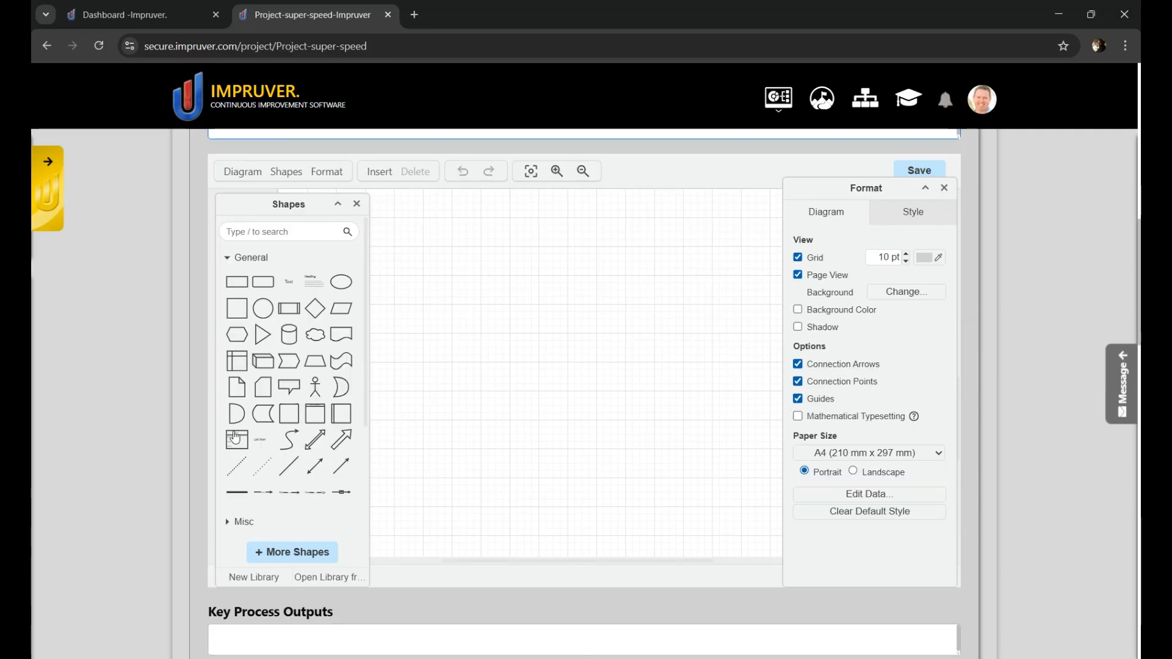
{"action": "mouse_move", "coordinate": [259, 292]}
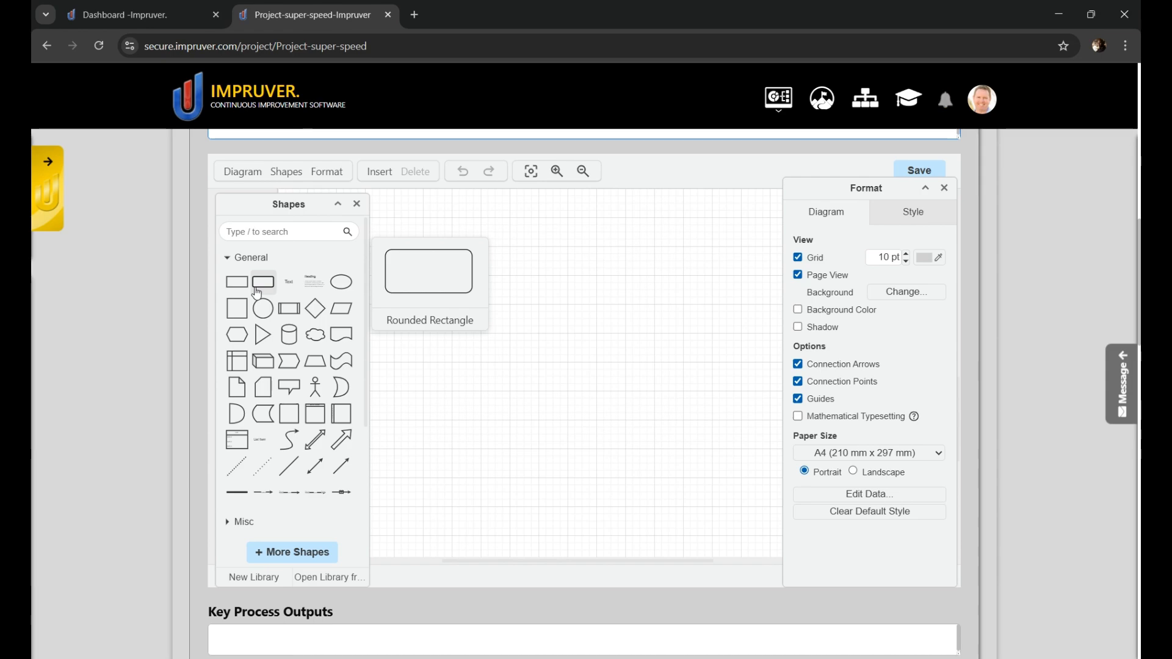
{"action": "left_click_drag", "start_coordinate": [259, 292], "coordinate": [403, 284]}
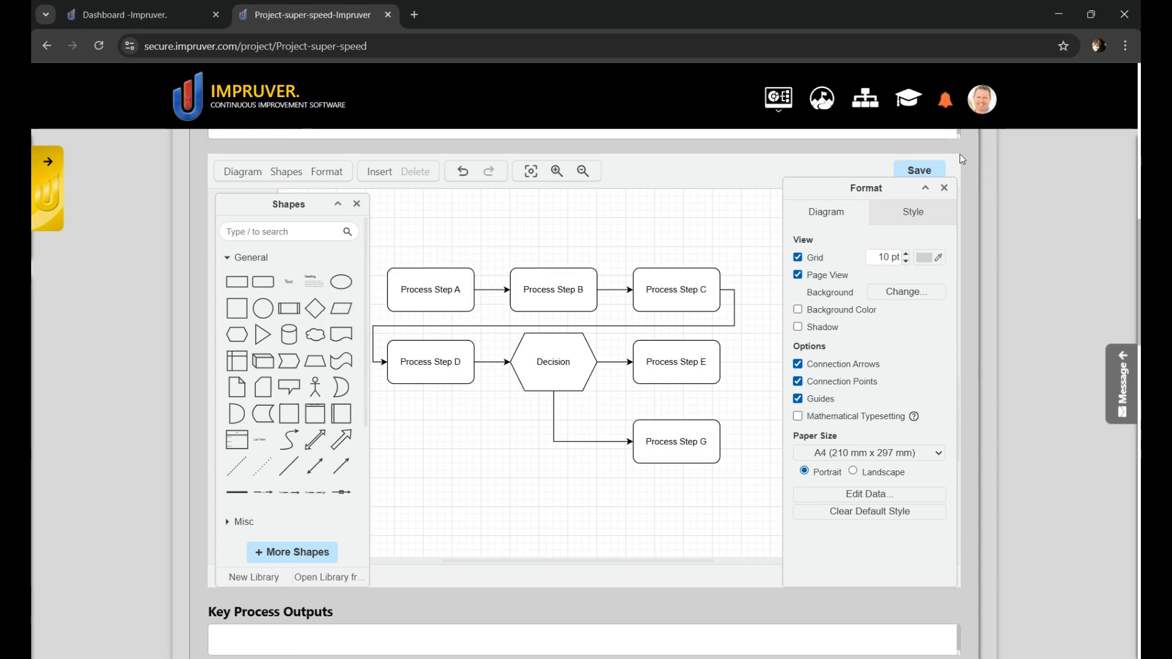
{"action": "left_click", "coordinate": [920, 171]}
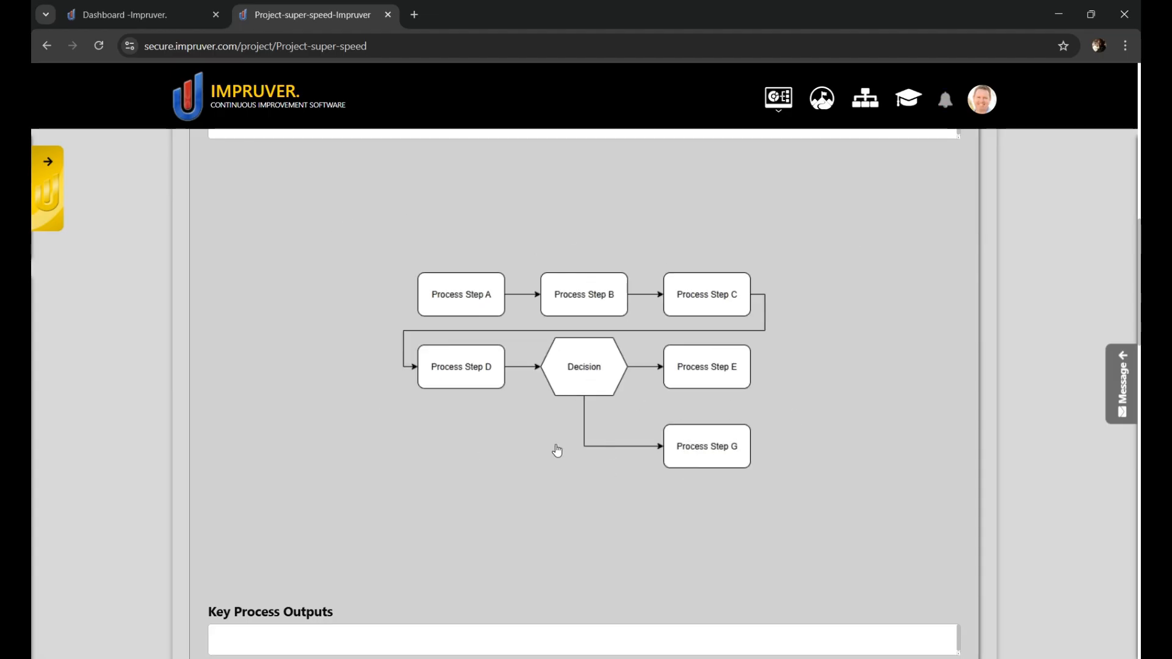
Step: Complete the process map form with output "Finished goods", next process "Warehouse", Current State and creation date 09/02/2025, and submit it
{"action": "scroll", "coordinate": [472, 468], "scroll_direction": "down", "scroll_amount": 2}
{"action": "scroll", "coordinate": [440, 470], "scroll_direction": "down", "scroll_amount": 1}
{"action": "left_click", "coordinate": [383, 491]}
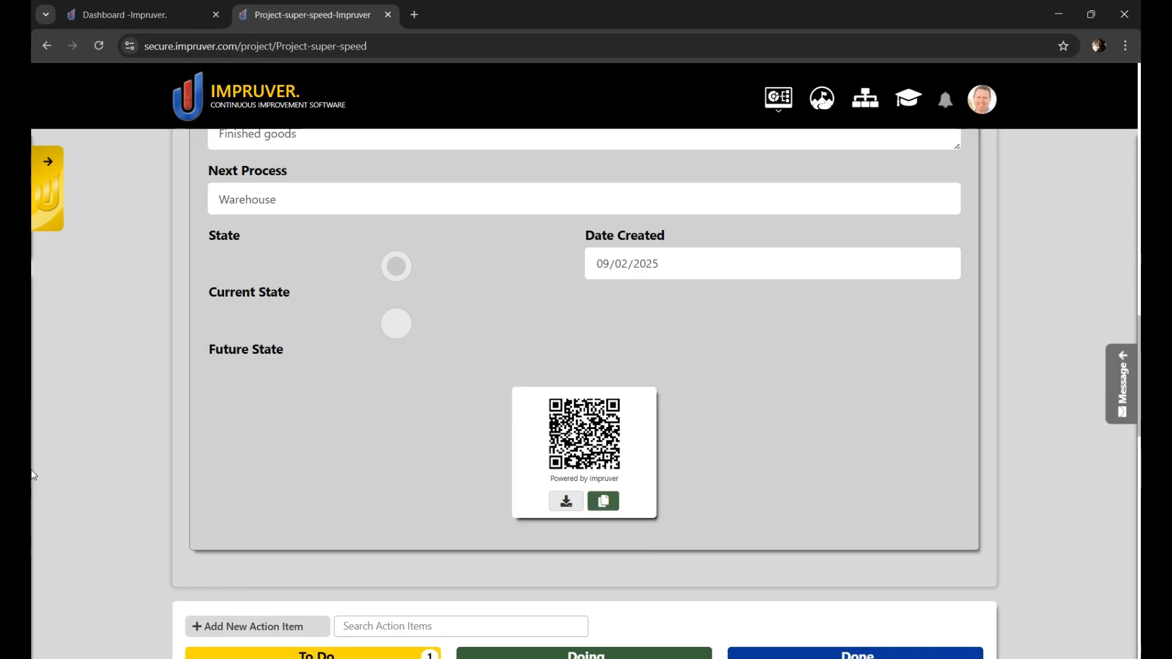
Step: Save a new To Do action item "Present the results to leadership" with an owner, the date 08/27/2025 and an office photo as the before image
{"action": "scroll", "coordinate": [43, 482], "scroll_direction": "down", "scroll_amount": 5}
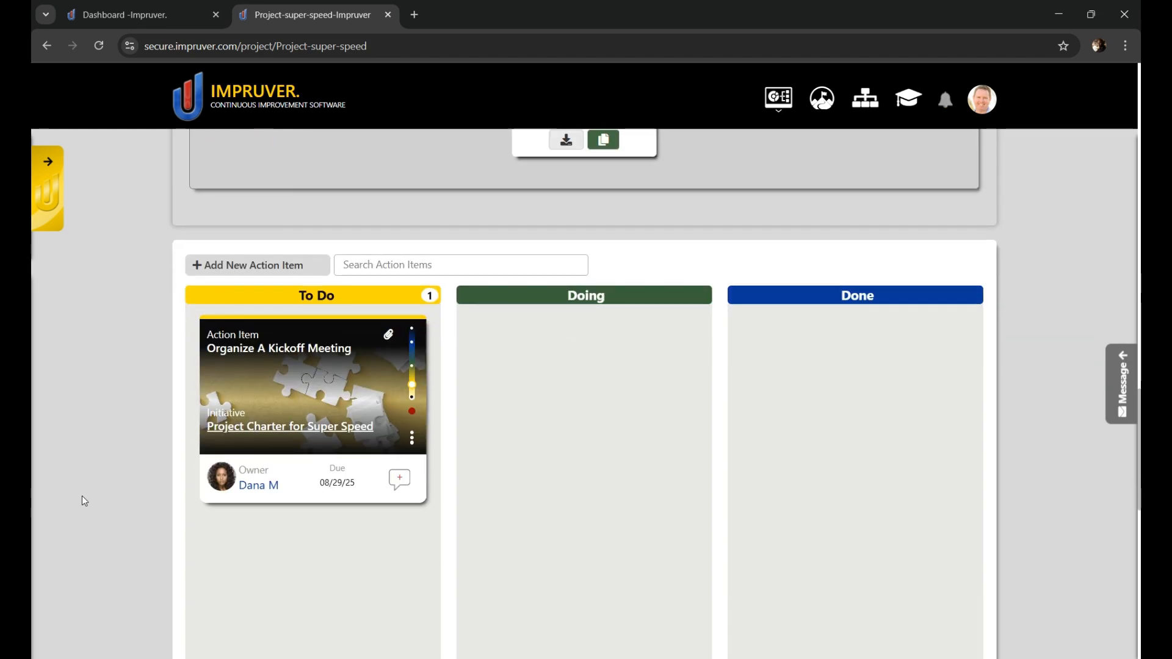
{"action": "left_click", "coordinate": [264, 273]}
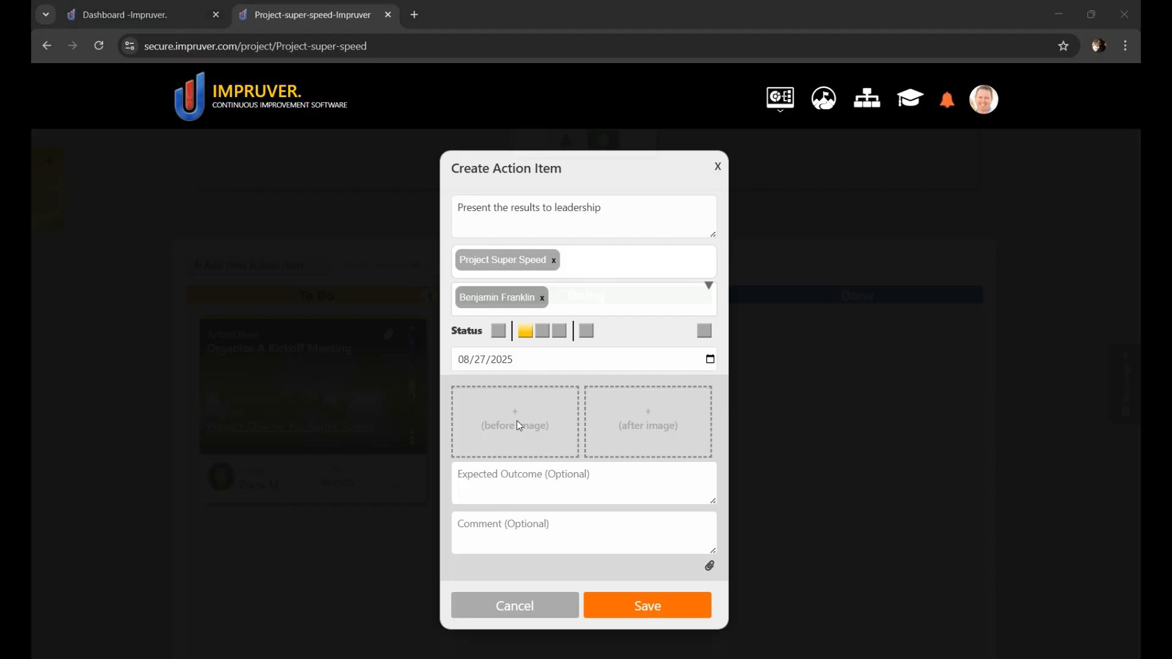
{"action": "double_click", "coordinate": [462, 320]}
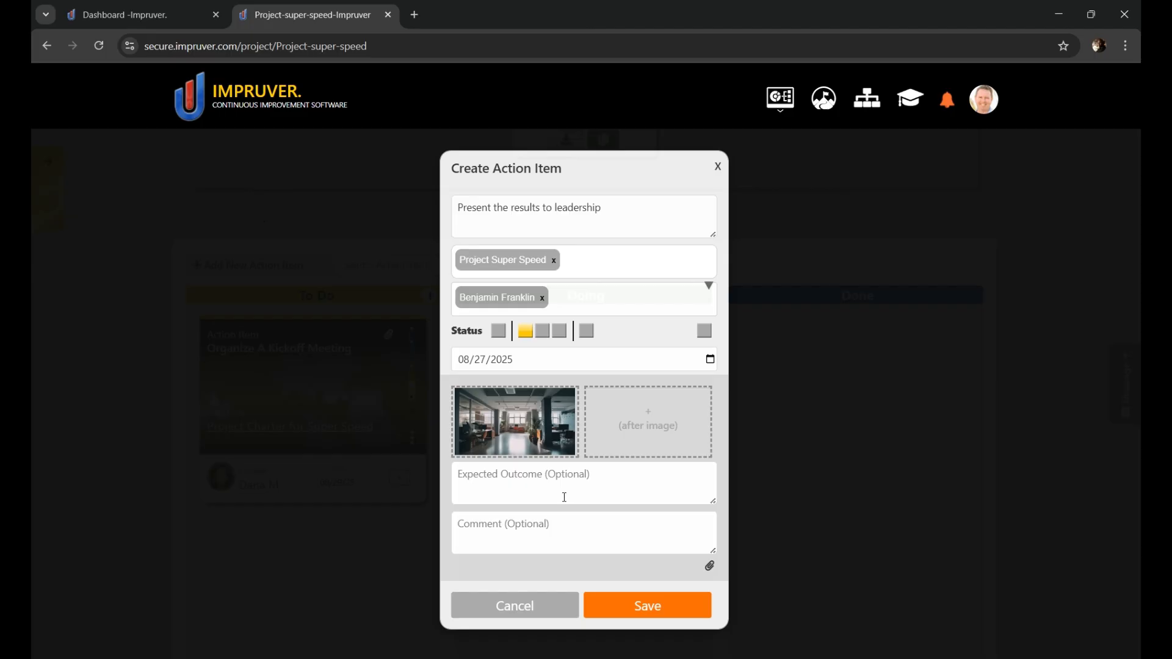
{"action": "left_click", "coordinate": [655, 607]}
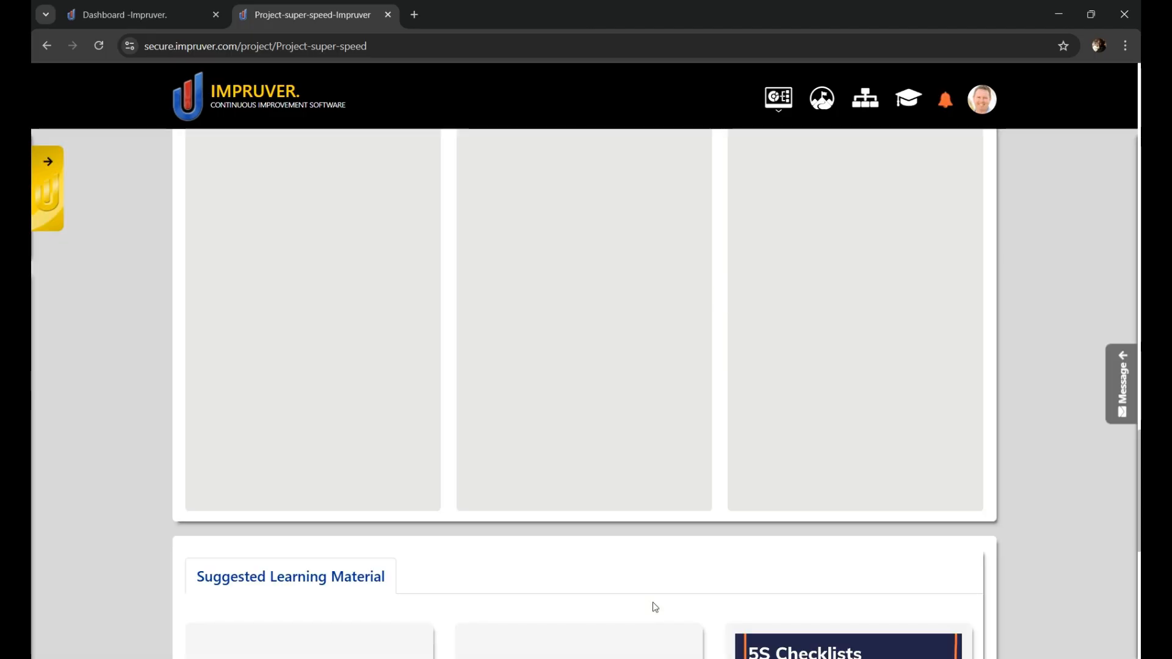
Step: Move the "Present The Results To Leadership" action item from To Do to Doing
{"action": "scroll", "coordinate": [577, 379], "scroll_direction": "up", "scroll_amount": 2}
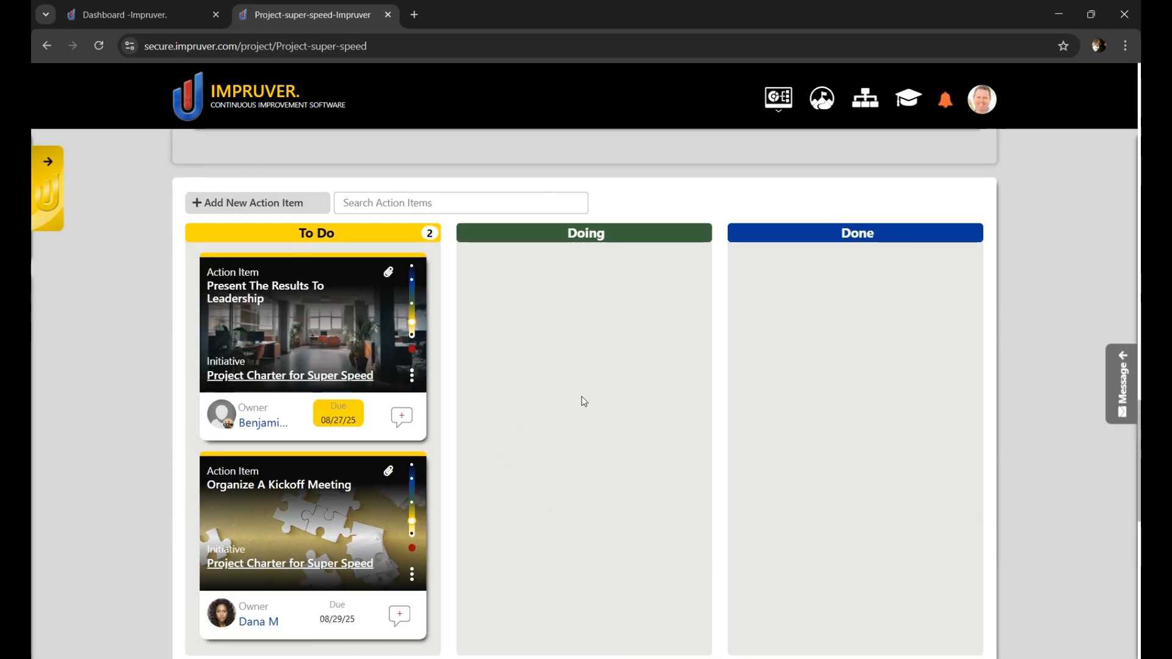
{"action": "scroll", "coordinate": [313, 324], "scroll_direction": "down", "scroll_amount": 2}
{"action": "scroll", "coordinate": [314, 335], "scroll_direction": "up", "scroll_amount": 2}
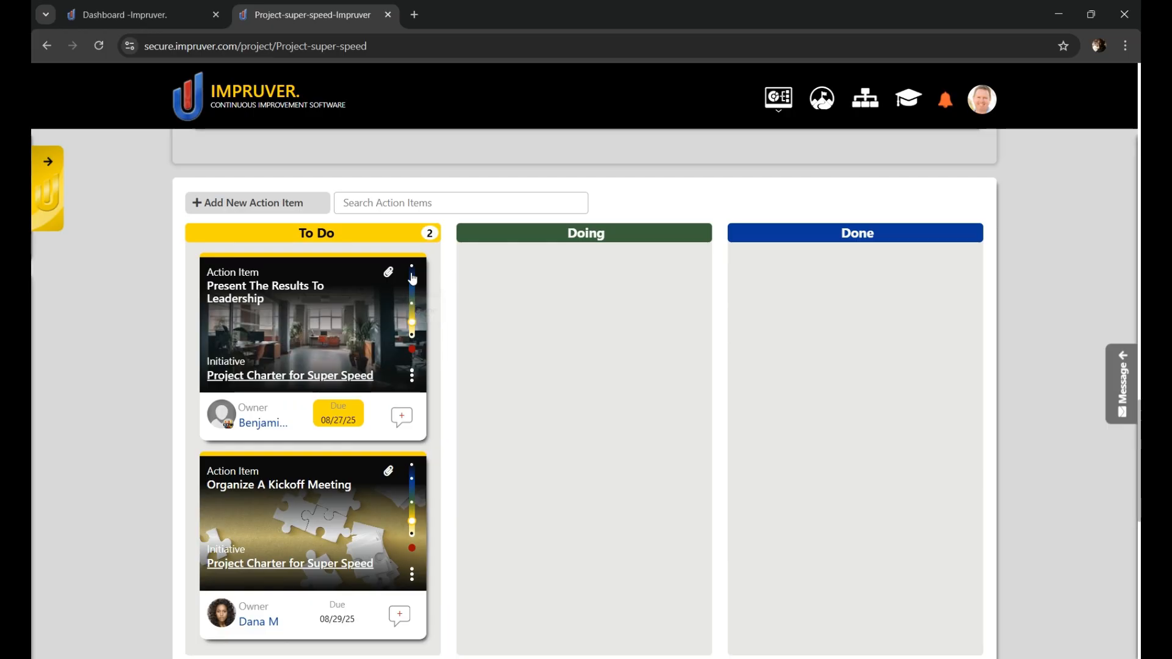
{"action": "left_click_drag", "start_coordinate": [333, 301], "coordinate": [541, 303]}
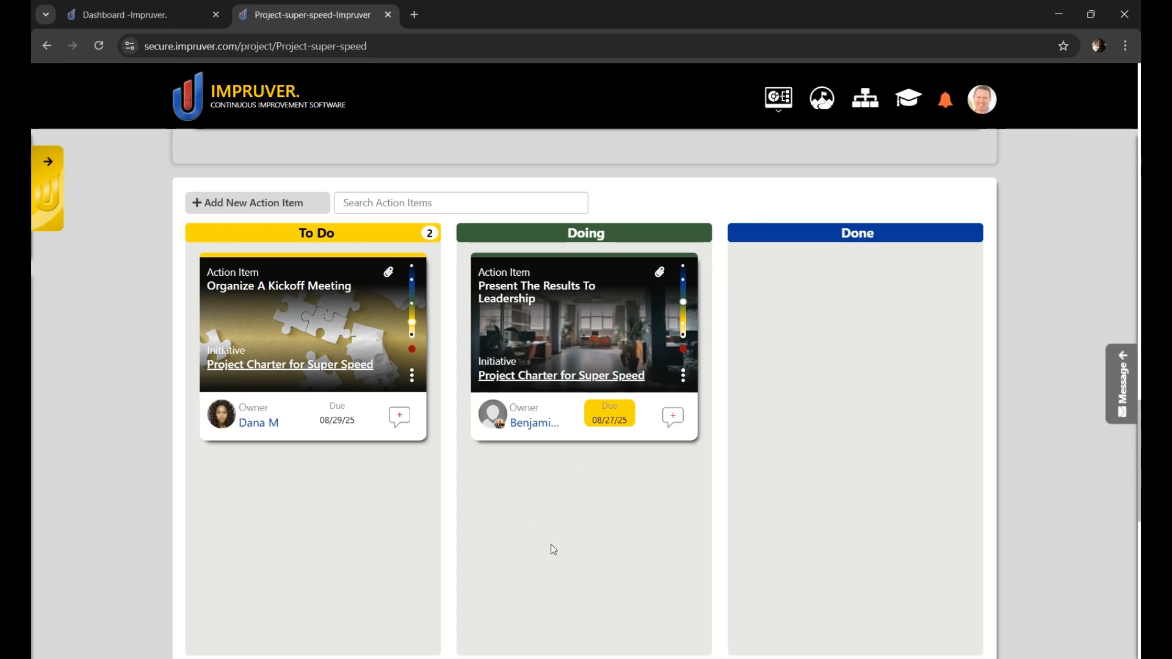
Step: Move the "Organize A Kickoff Meeting" action item to Done and raise its status to Verified
{"action": "left_click_drag", "start_coordinate": [644, 370], "coordinate": [833, 305]}
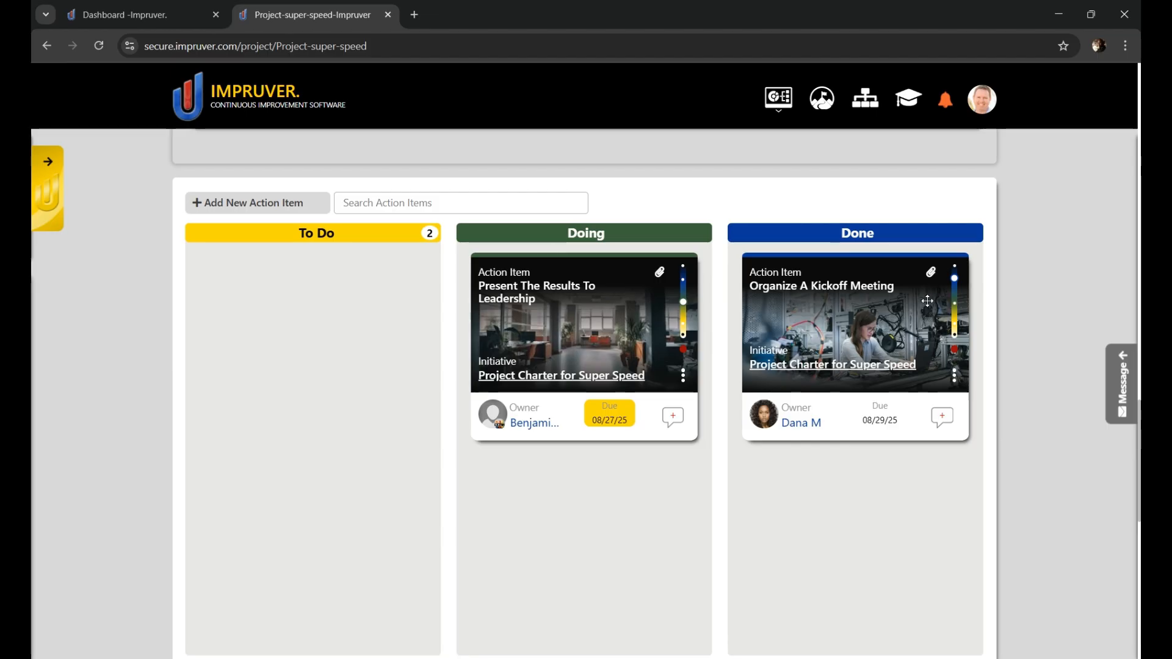
{"action": "left_click", "coordinate": [955, 271]}
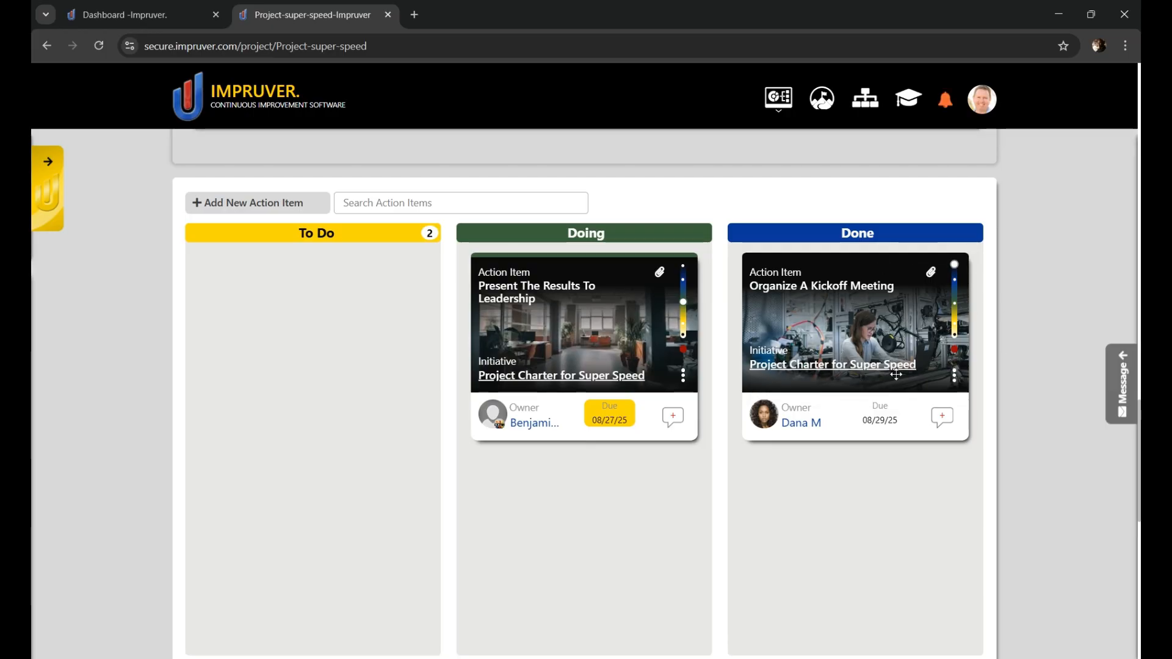
Step: Post the comment "Hey can you provide a status update on this one?" on the "Present The Results To Leadership" action item and return to its card
{"action": "left_click", "coordinate": [674, 418]}
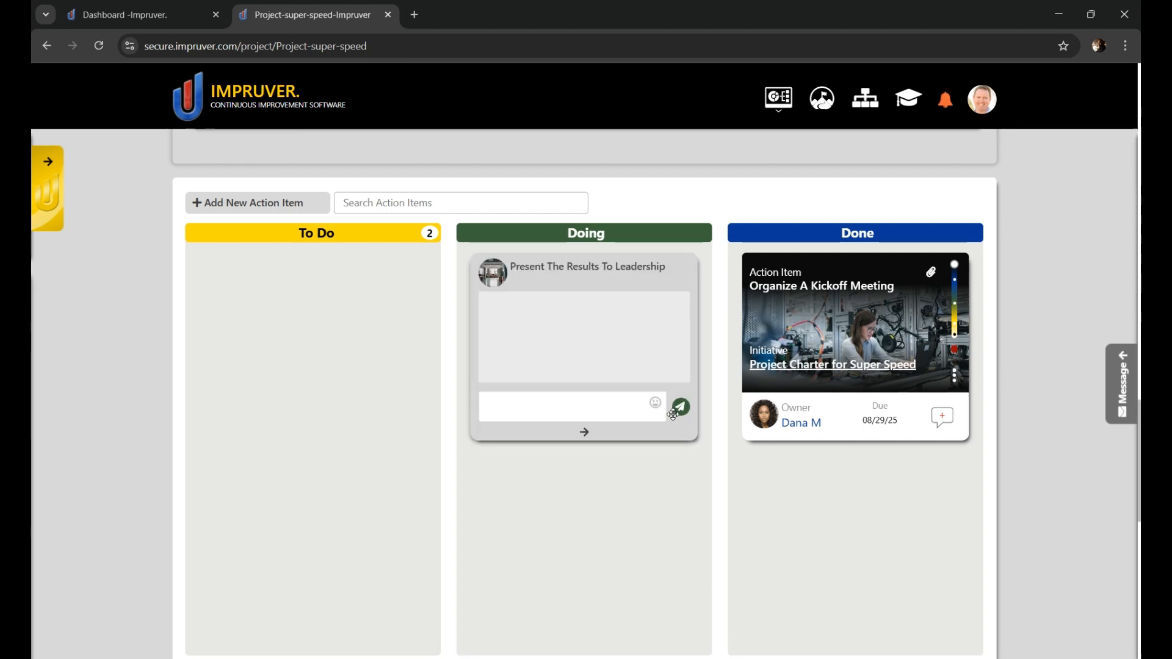
{"action": "left_click", "coordinate": [547, 415]}
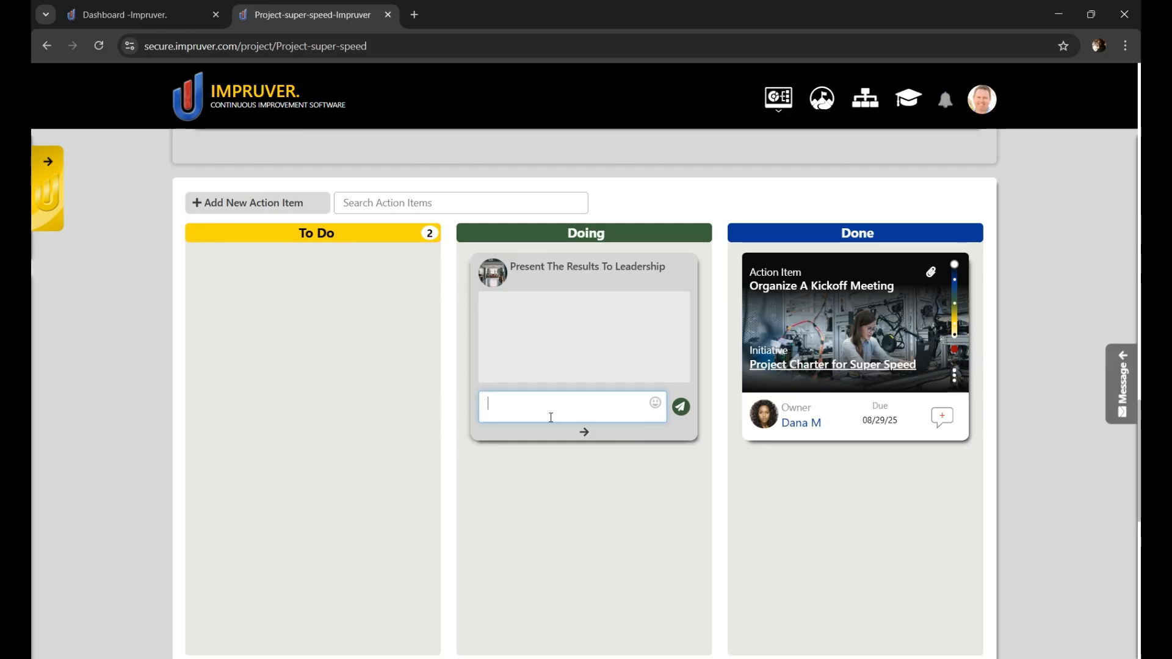
{"action": "type", "text": "Hey can you provide a status update on this one?"}
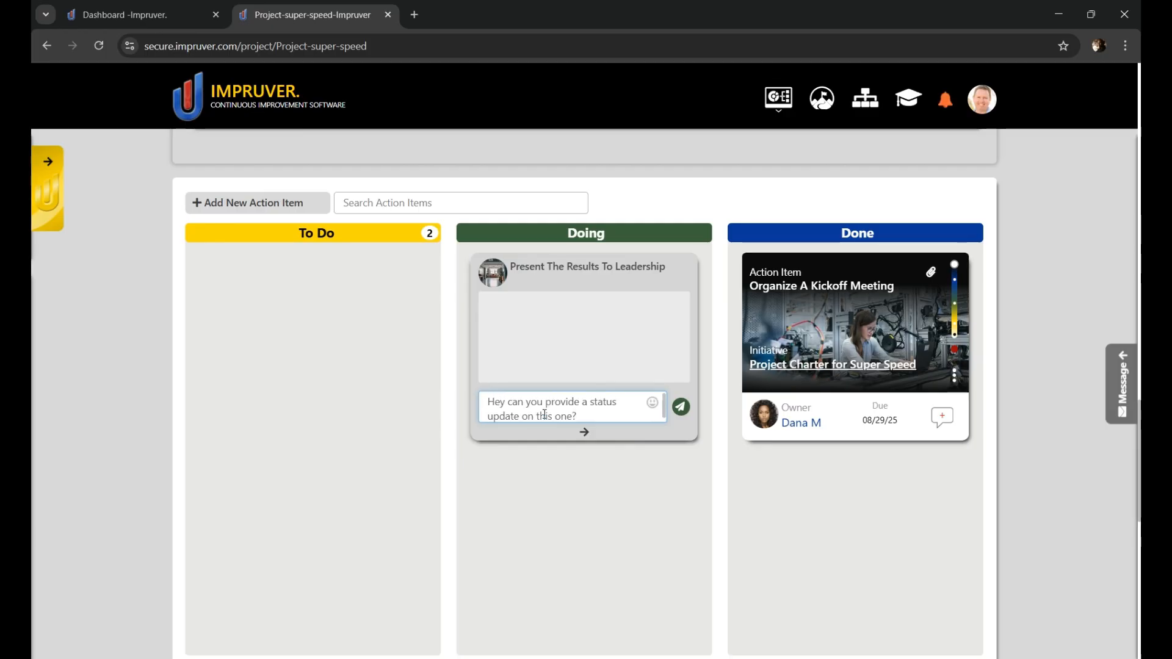
{"action": "left_click", "coordinate": [680, 407]}
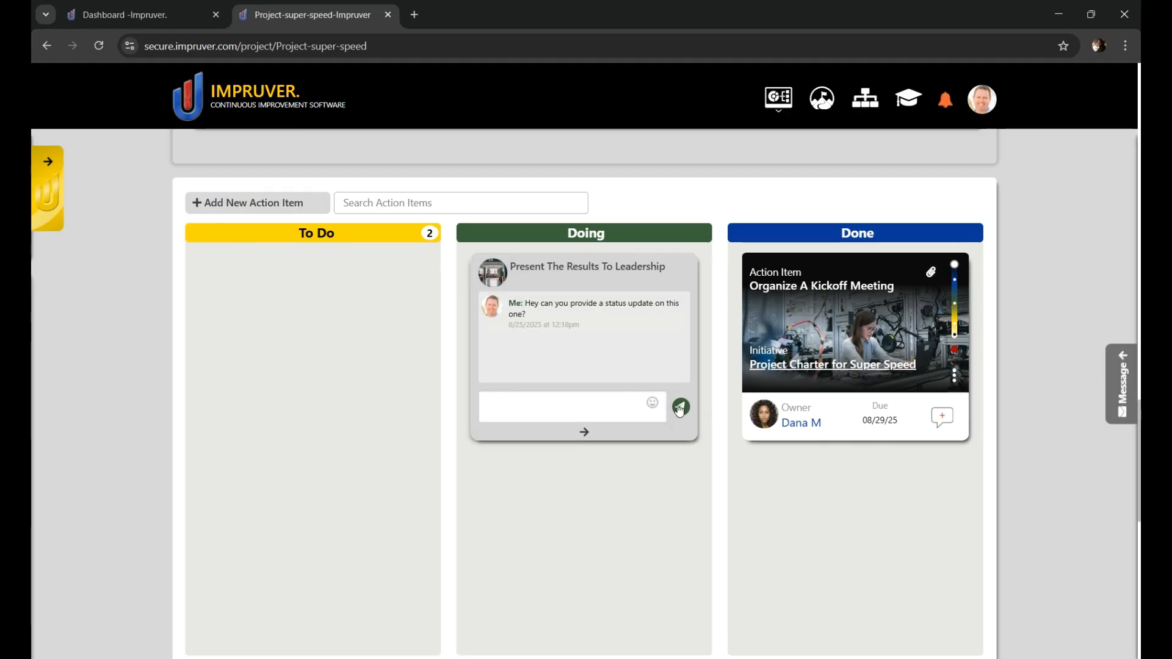
{"action": "left_click", "coordinate": [584, 432]}
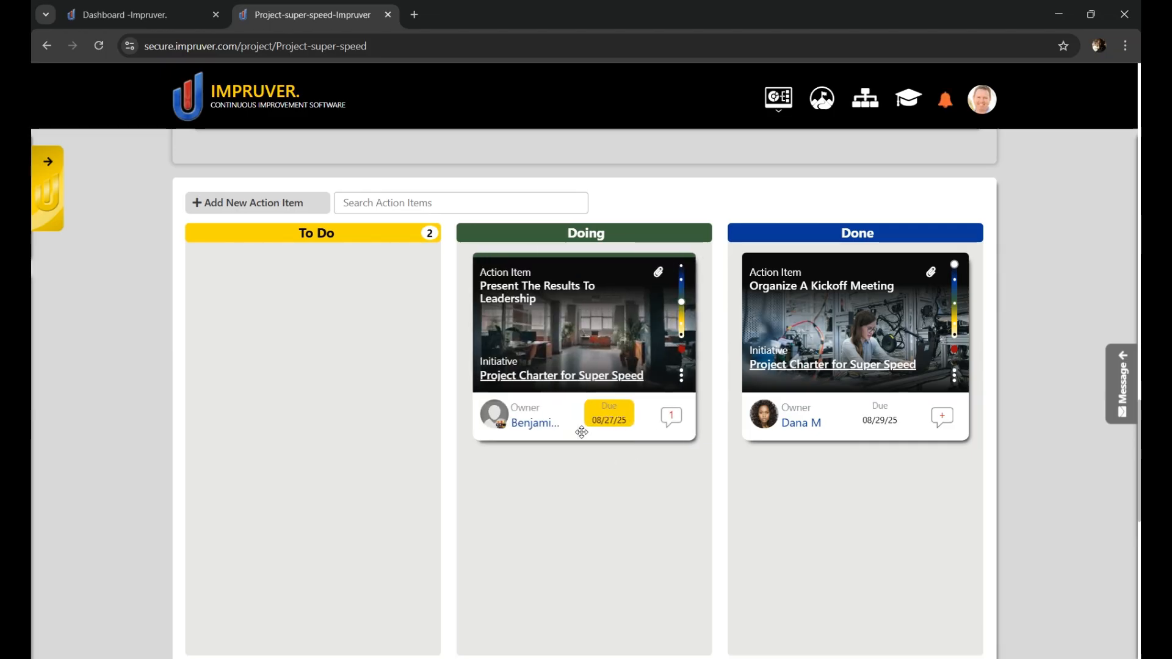
Step: Look through the project's Suggested Learning Material, including courses, templates, events, podcasts and plant tours
{"action": "scroll", "coordinate": [633, 438], "scroll_direction": "down", "scroll_amount": 7}
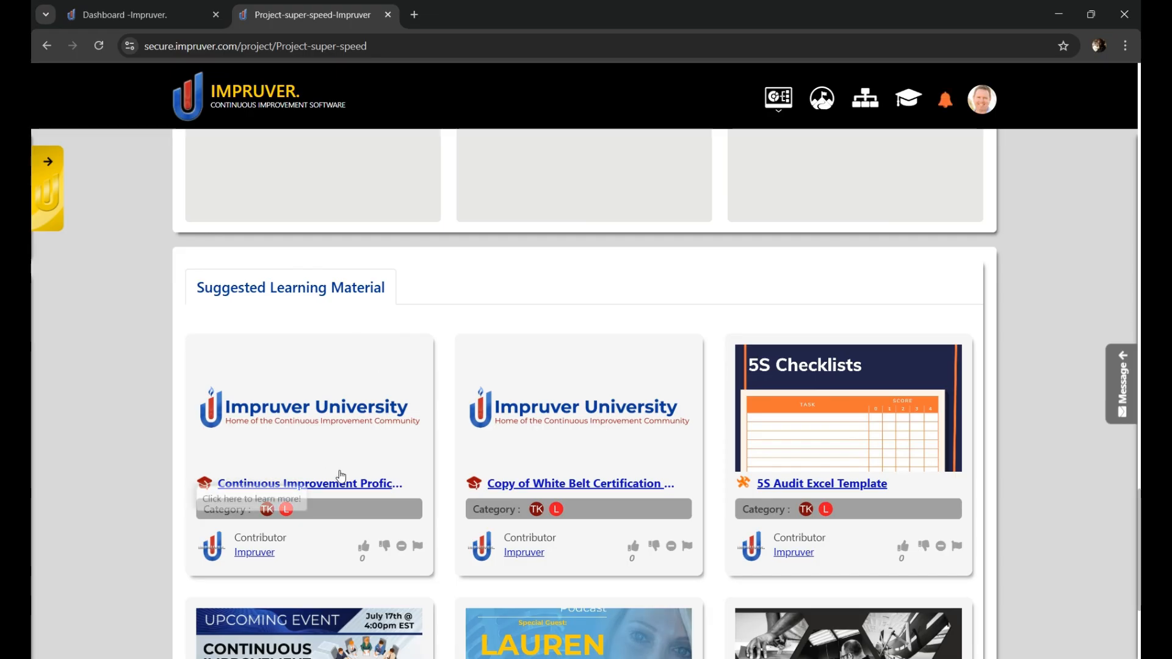
{"action": "scroll", "coordinate": [764, 488], "scroll_direction": "down", "scroll_amount": 3}
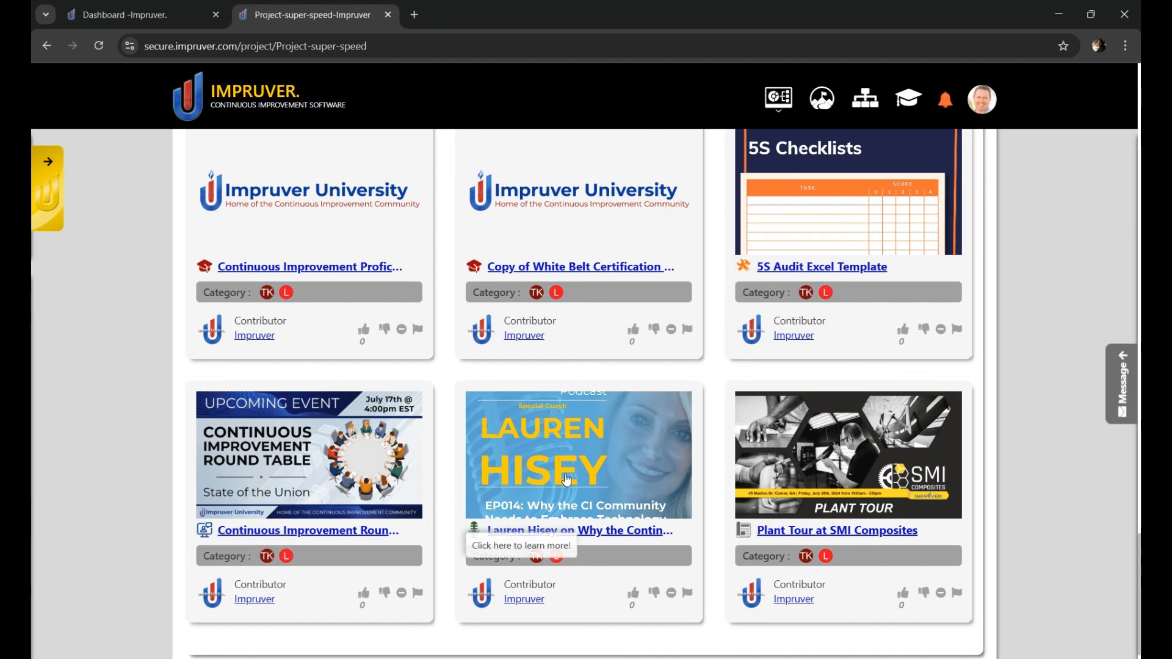
{"action": "scroll", "coordinate": [726, 470], "scroll_direction": "down", "scroll_amount": 1}
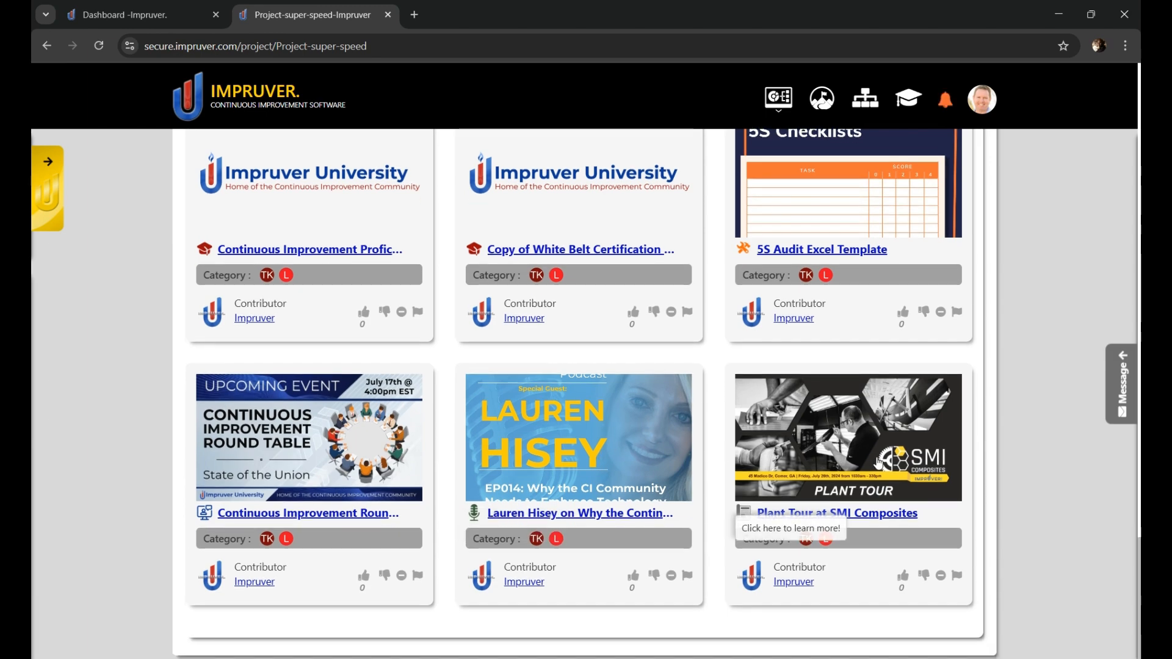
{"action": "scroll", "coordinate": [738, 479], "scroll_direction": "up", "scroll_amount": 6}
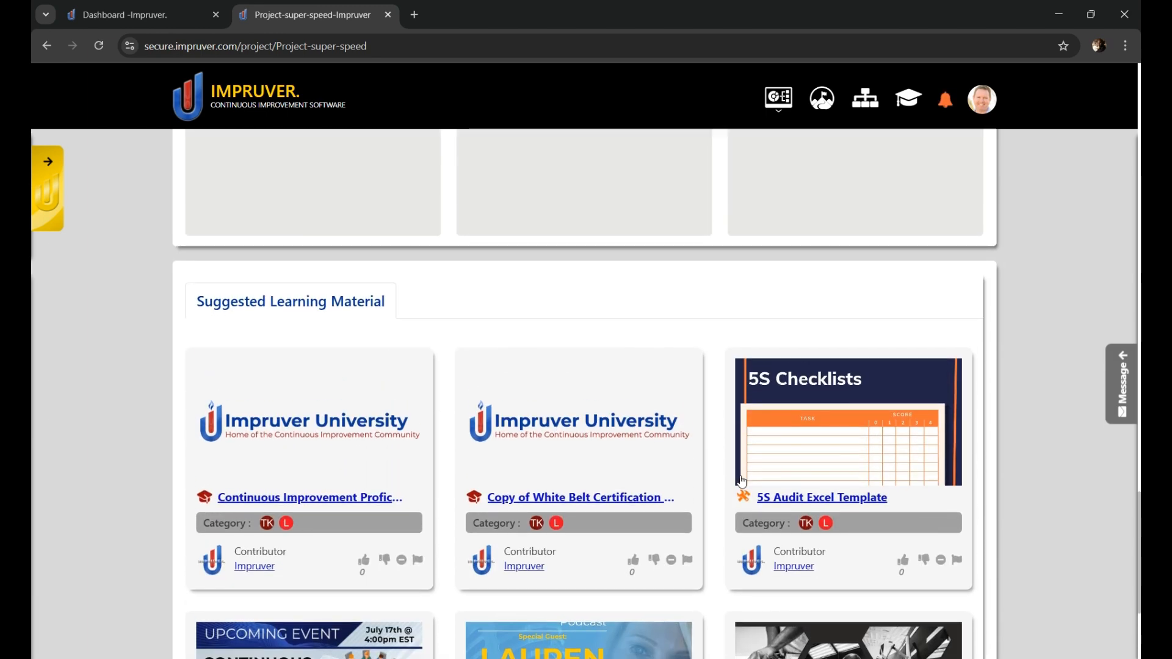
{"action": "scroll", "coordinate": [550, 531], "scroll_direction": "up", "scroll_amount": 1}
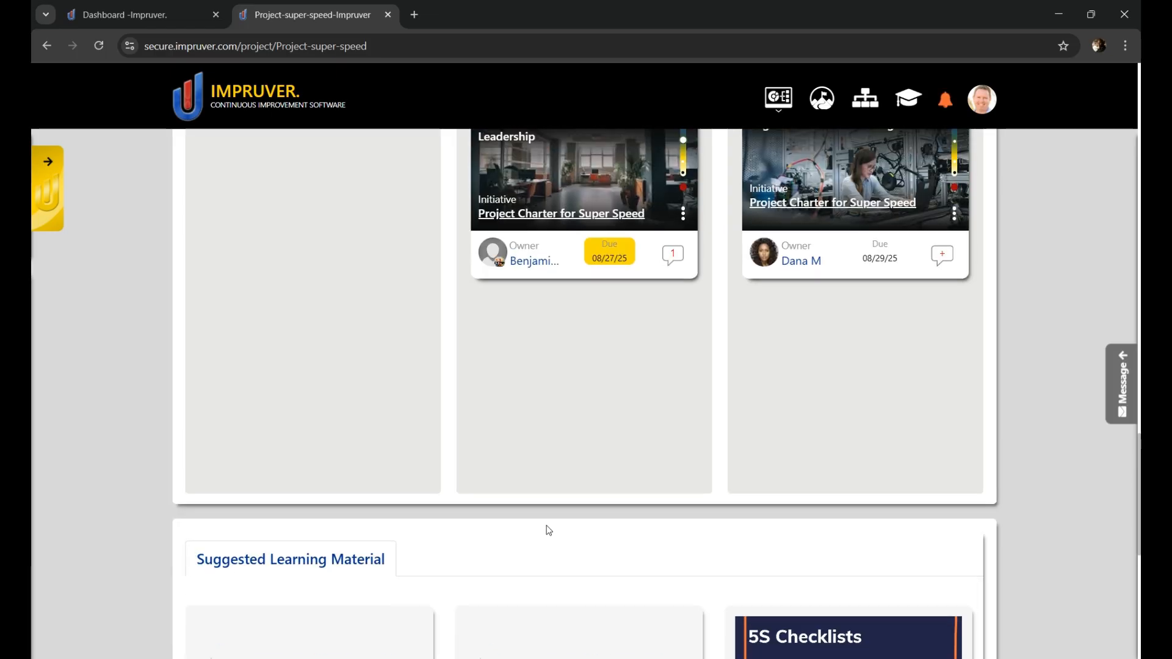
{"action": "scroll", "coordinate": [556, 525], "scroll_direction": "up", "scroll_amount": 2}
{"action": "scroll", "coordinate": [556, 526], "scroll_direction": "down", "scroll_amount": 7}
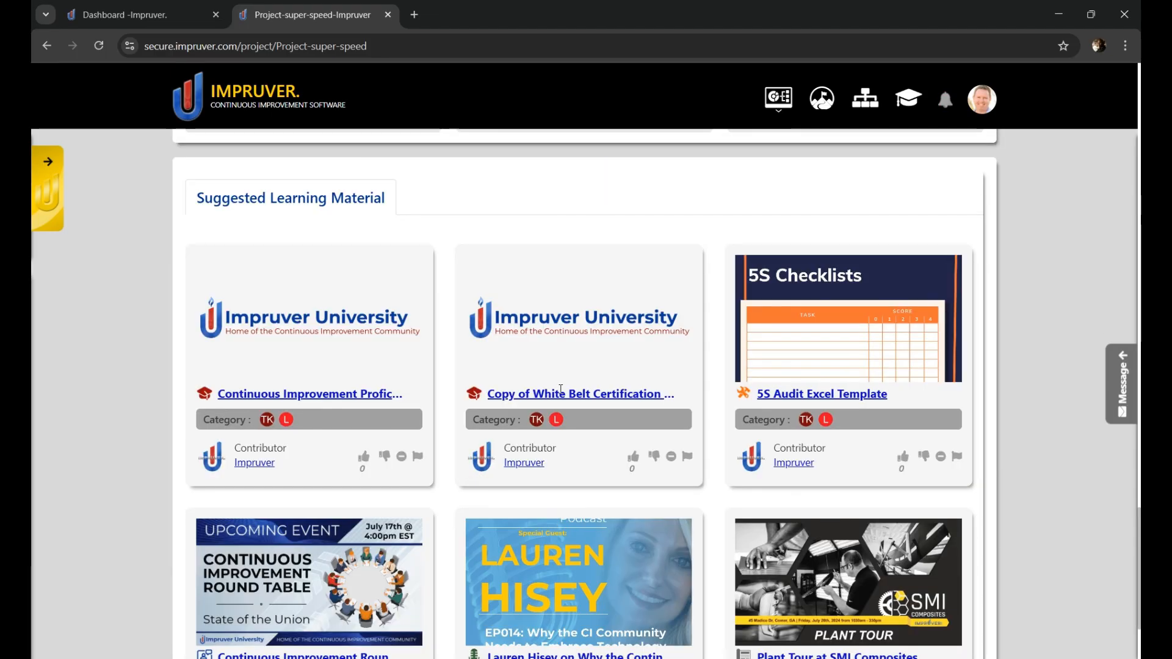
{"action": "scroll", "coordinate": [476, 483], "scroll_direction": "up", "scroll_amount": 12}
{"action": "scroll", "coordinate": [488, 486], "scroll_direction": "up", "scroll_amount": 15}
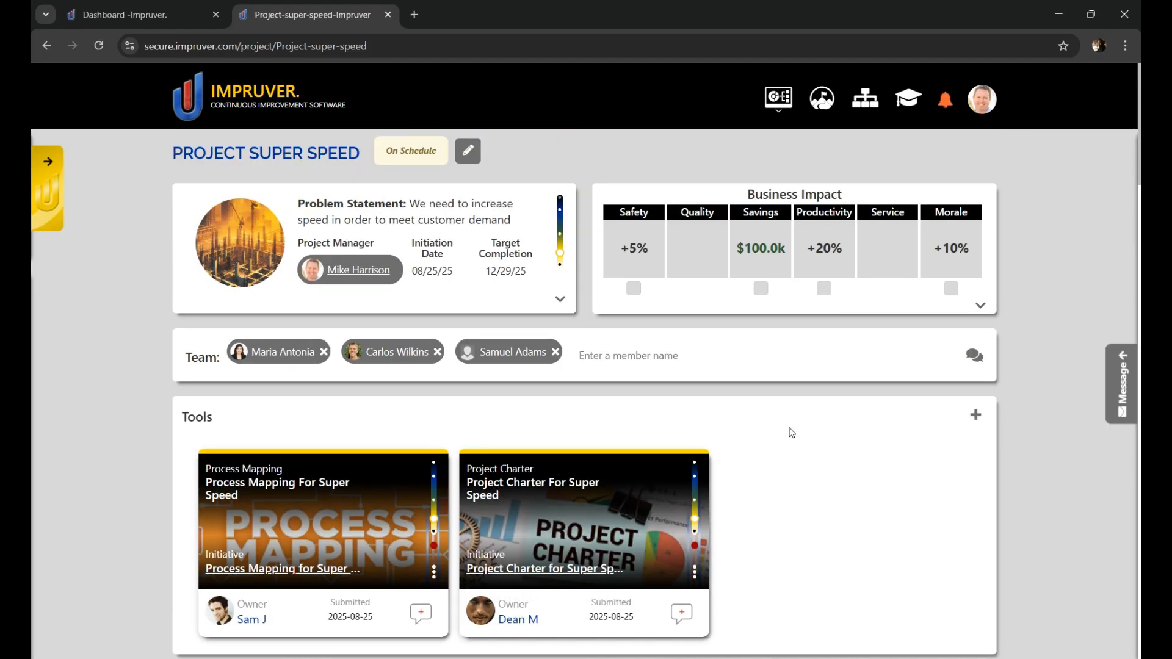
Step: Open the Marketplace and look through the continuous improvement tools available to deploy
{"action": "left_click", "coordinate": [983, 121]}
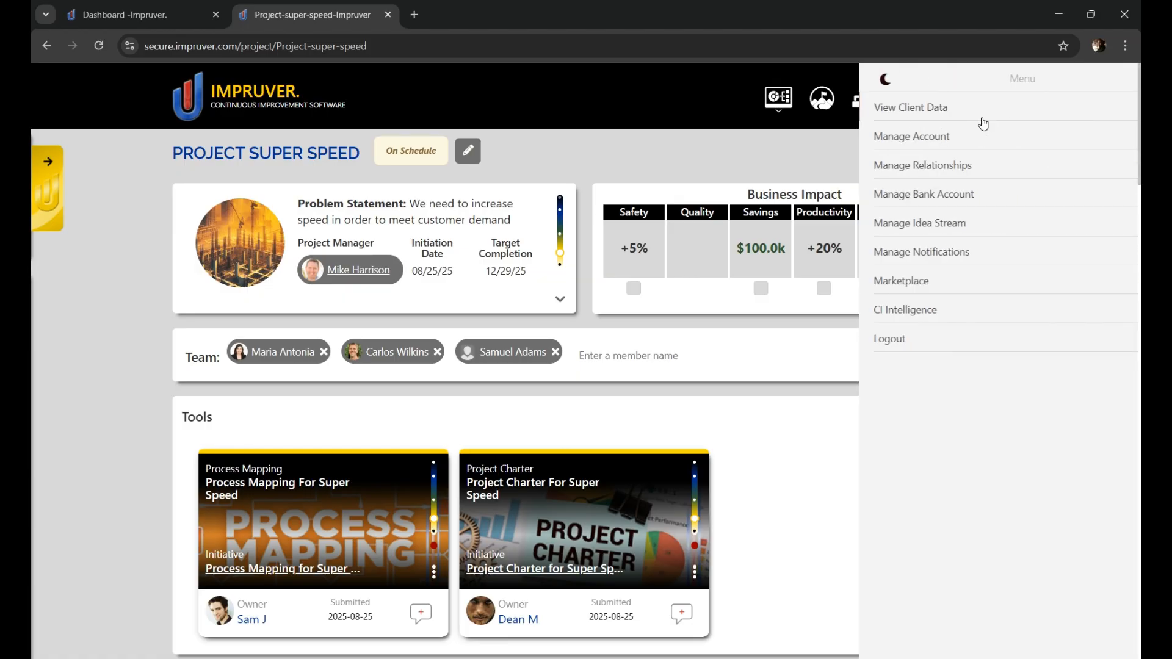
{"action": "left_click", "coordinate": [870, 290]}
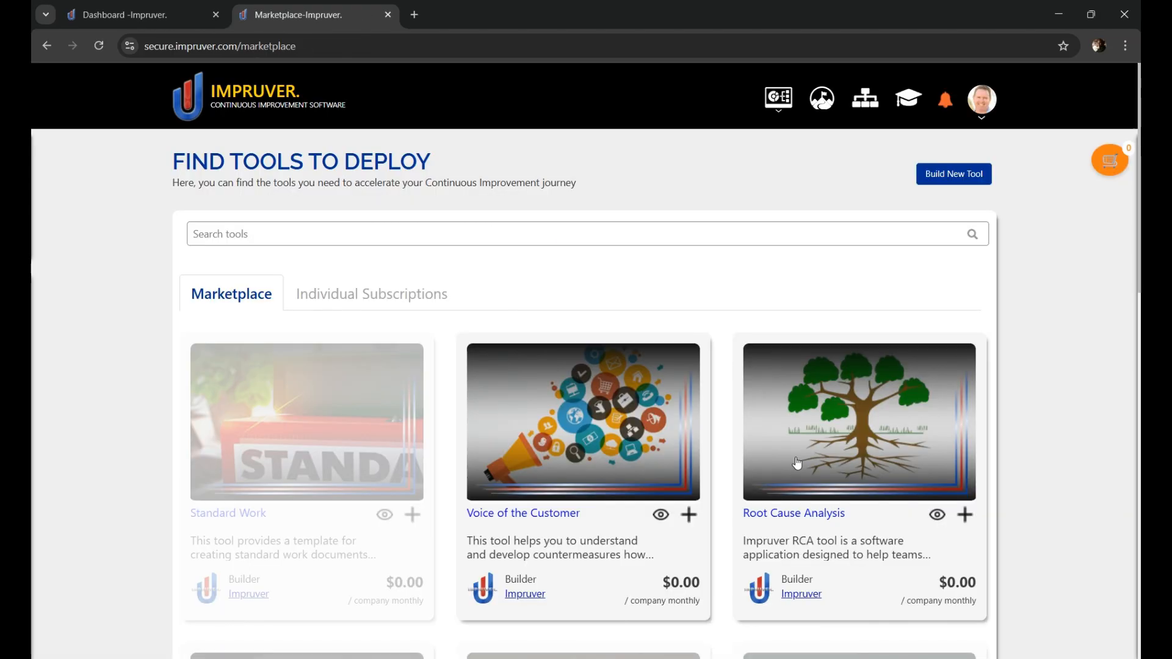
{"action": "scroll", "coordinate": [799, 464], "scroll_direction": "down", "scroll_amount": 1}
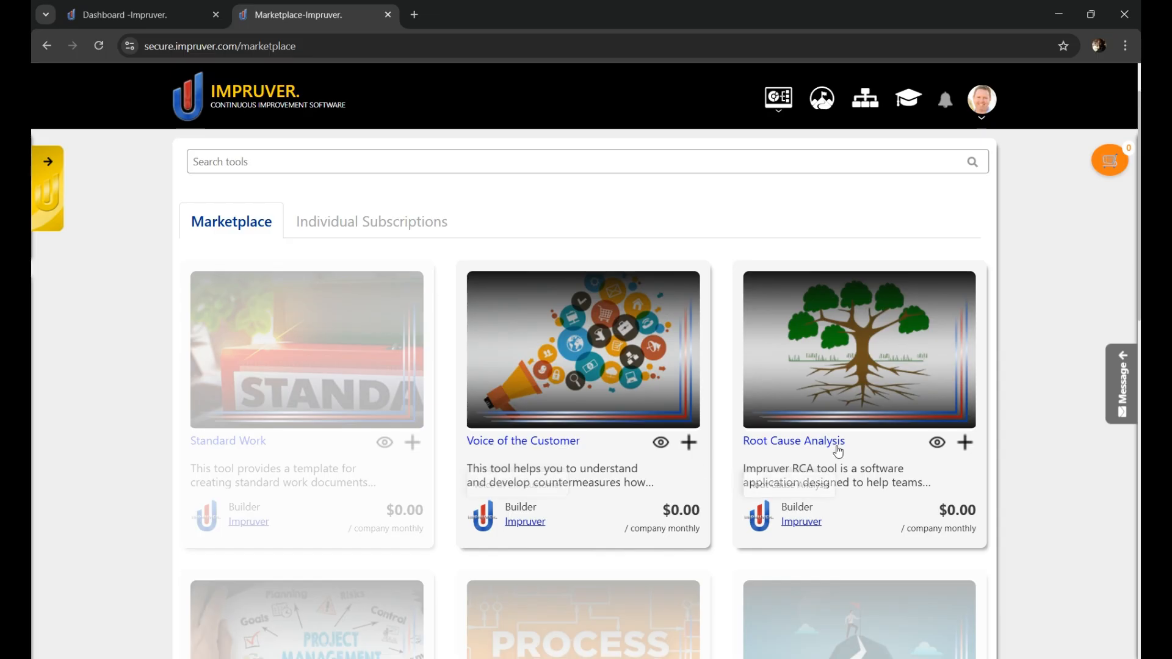
{"action": "scroll", "coordinate": [702, 465], "scroll_direction": "down", "scroll_amount": 2}
{"action": "scroll", "coordinate": [702, 465], "scroll_direction": "down", "scroll_amount": 2}
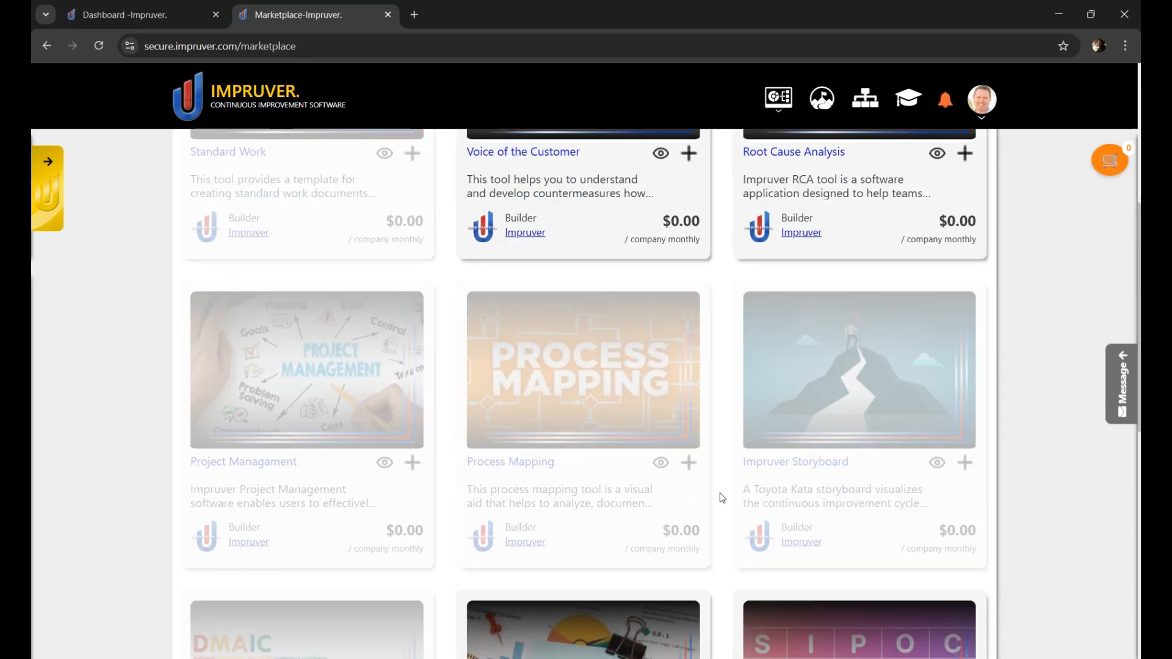
{"action": "scroll", "coordinate": [813, 486], "scroll_direction": "down", "scroll_amount": 5}
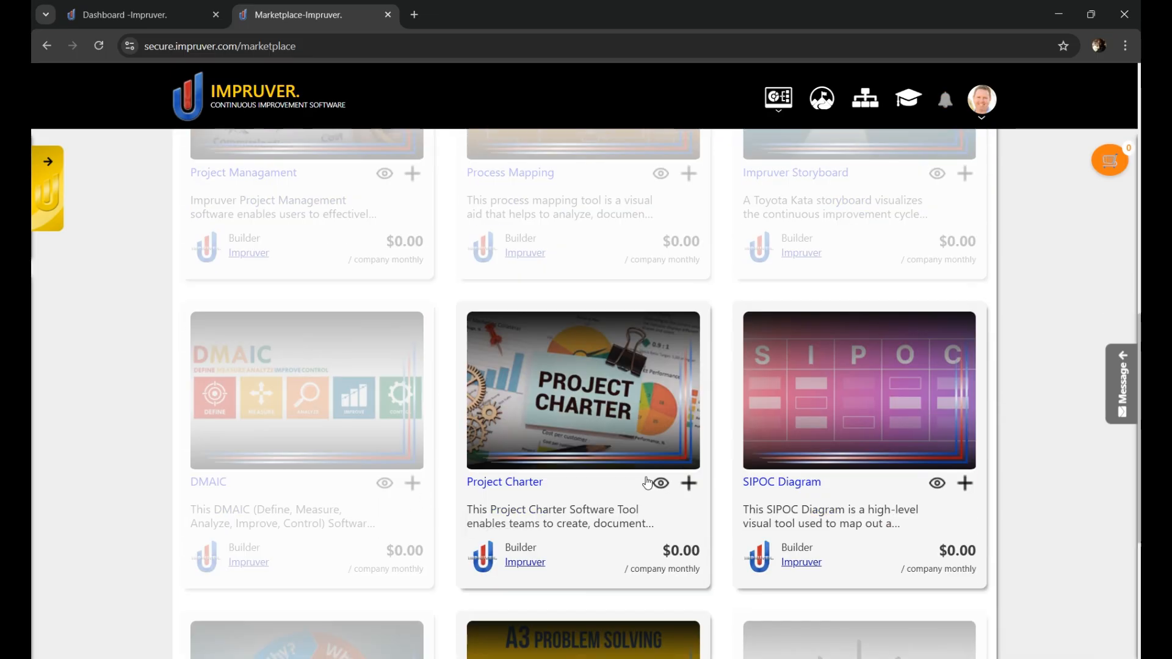
{"action": "scroll", "coordinate": [647, 482], "scroll_direction": "down", "scroll_amount": 3}
{"action": "scroll", "coordinate": [671, 479], "scroll_direction": "down", "scroll_amount": 1}
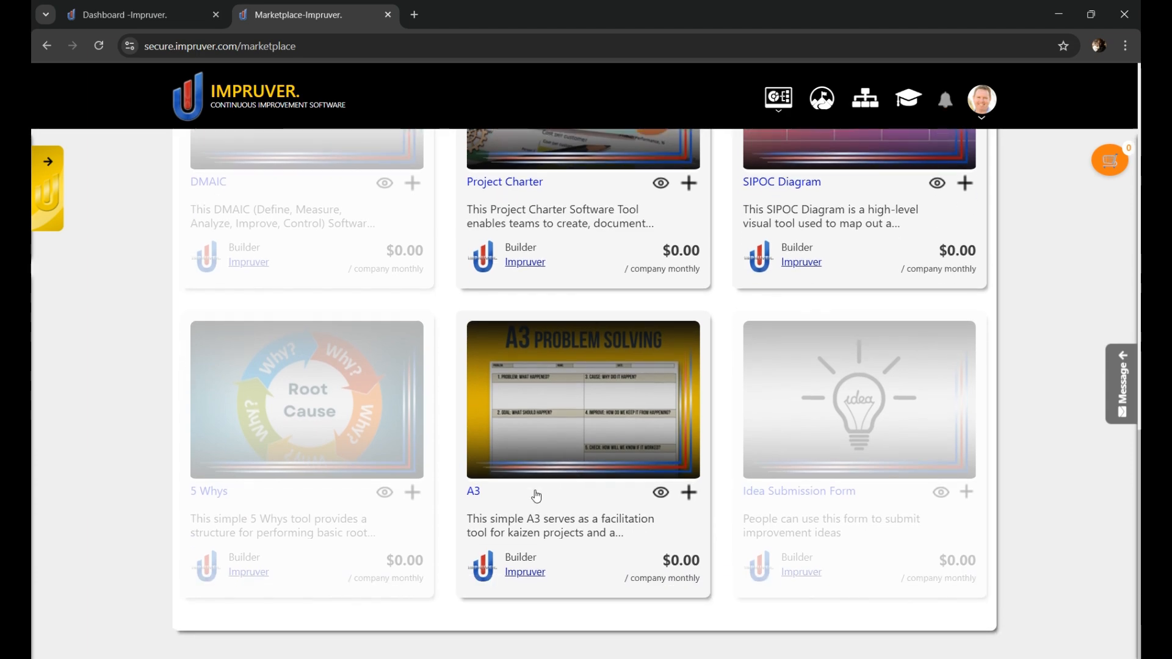